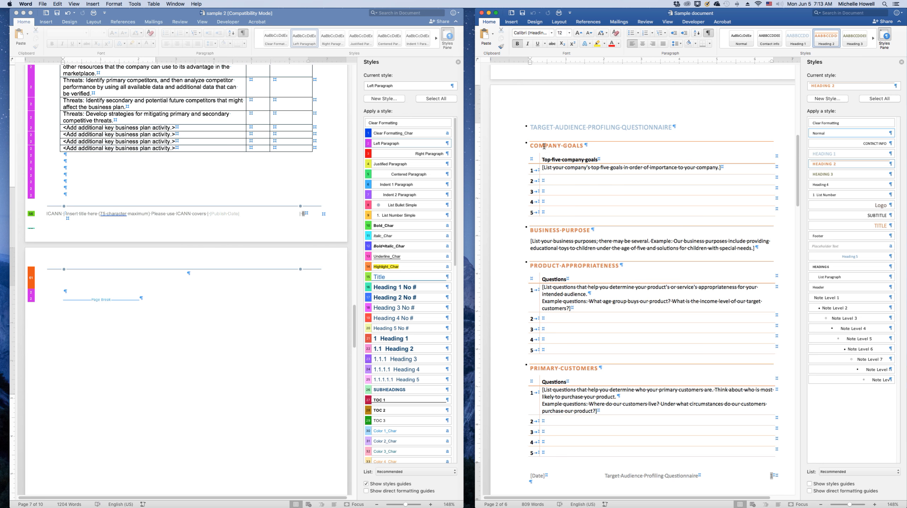
Turn on the style guides in the source document and inspect the styles of its headings, subheading and list items
click(576, 159)
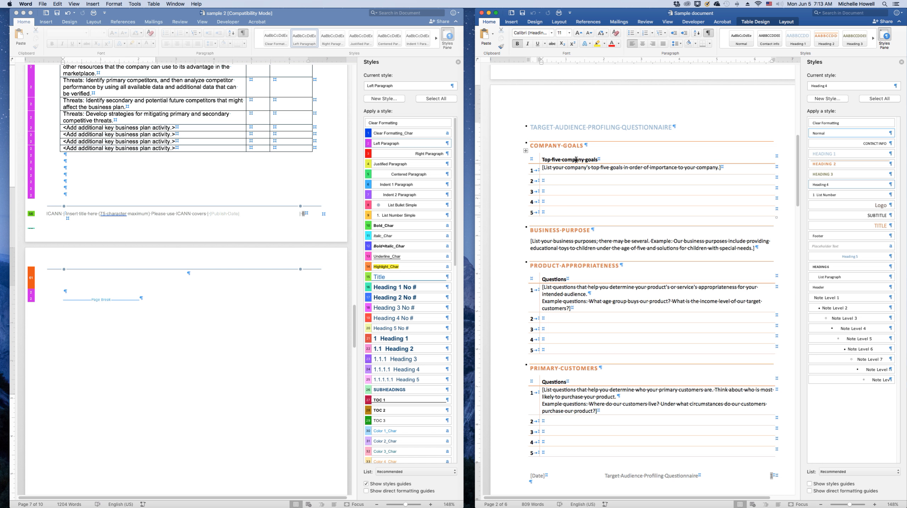
click(568, 168)
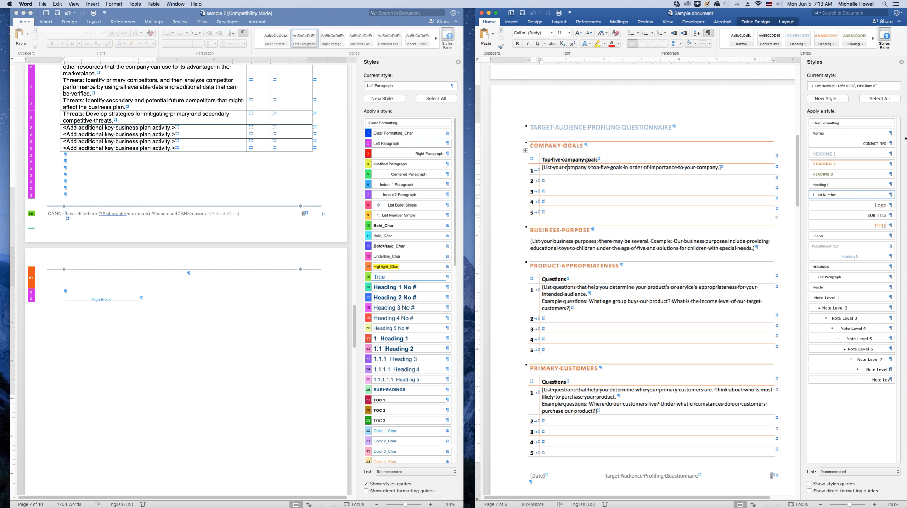
click(810, 484)
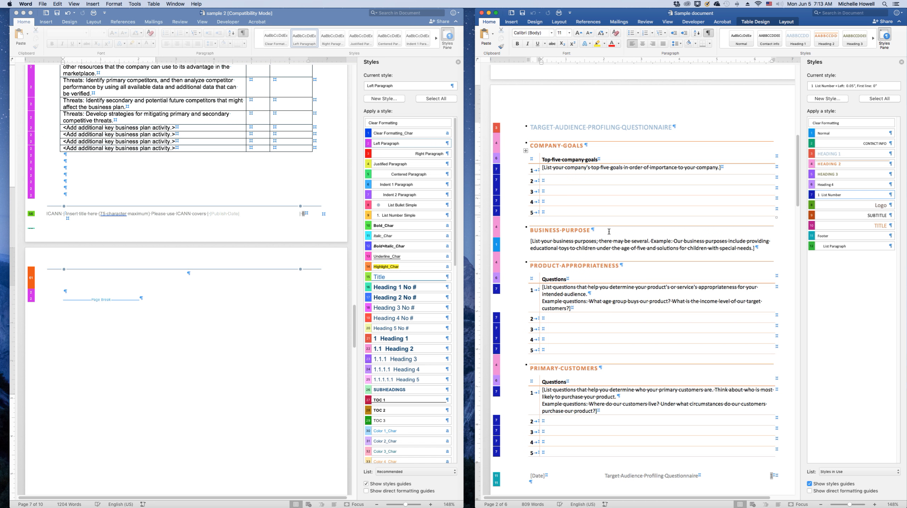
click(574, 145)
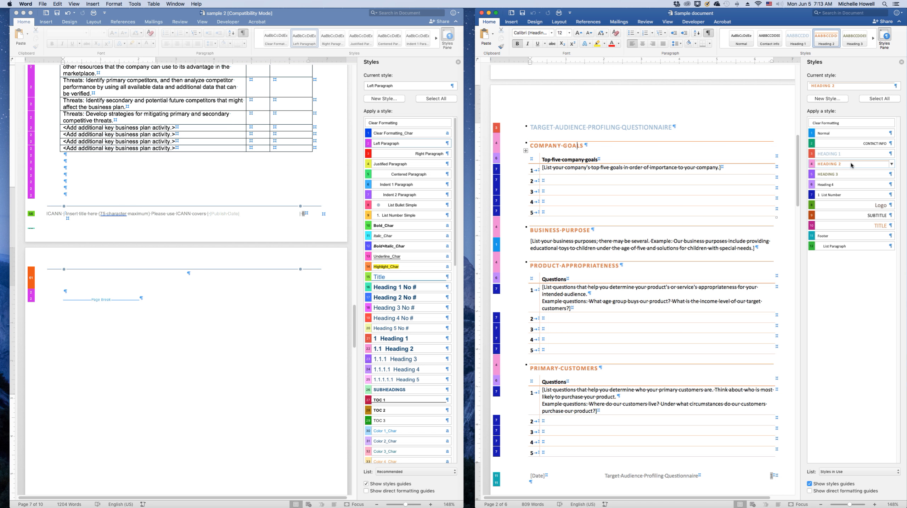
click(576, 160)
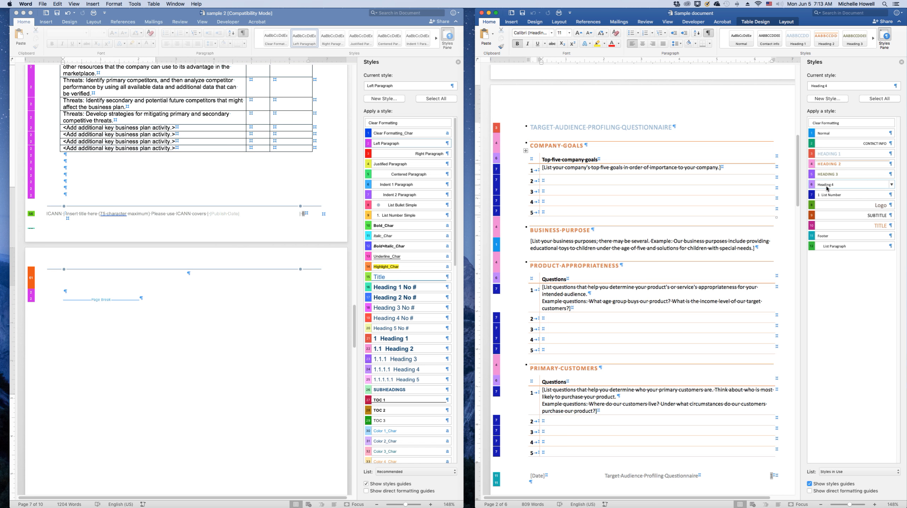
click(551, 168)
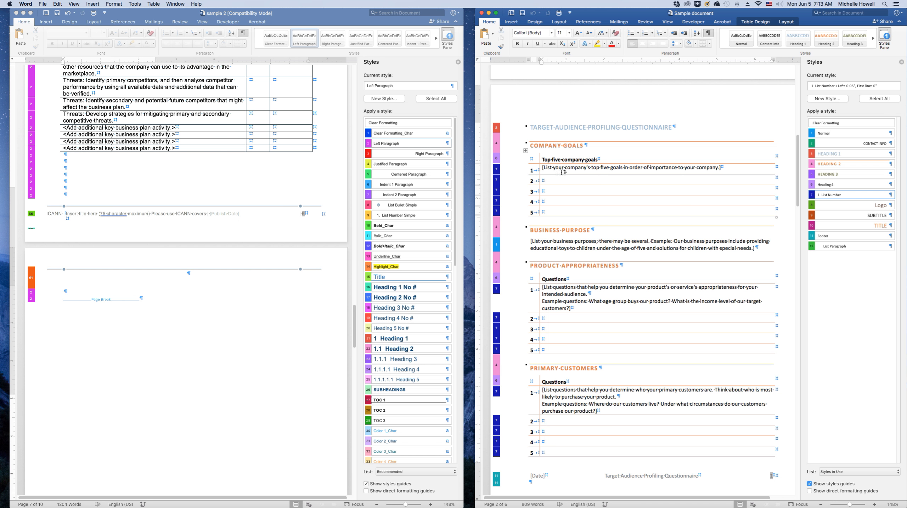
Copy the Company goals through Product appropriateness sections from the sample document and paste them onto the empty page of sample 2
drag(508, 147, 561, 351)
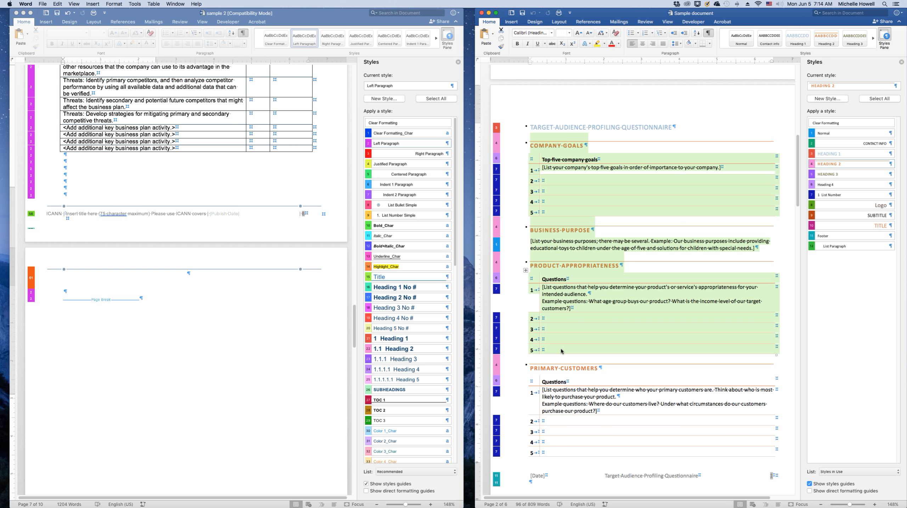
click(80, 296)
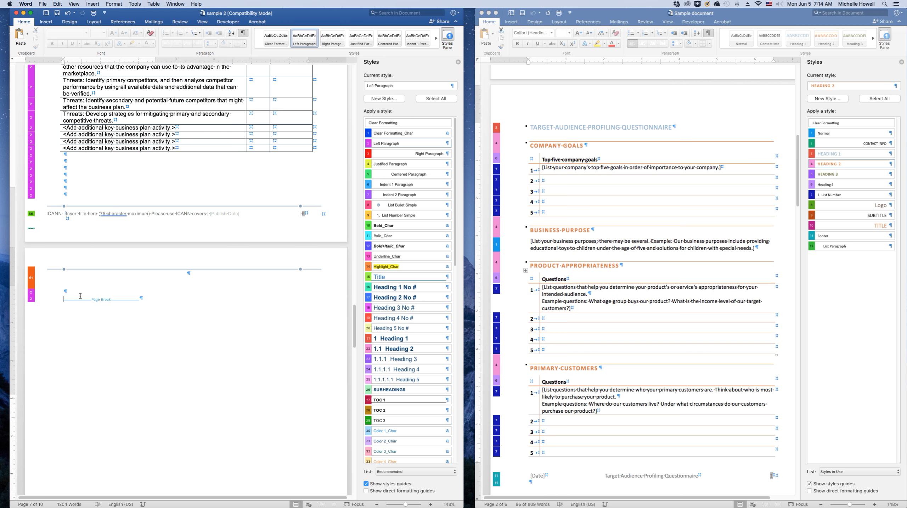
key(super+v)
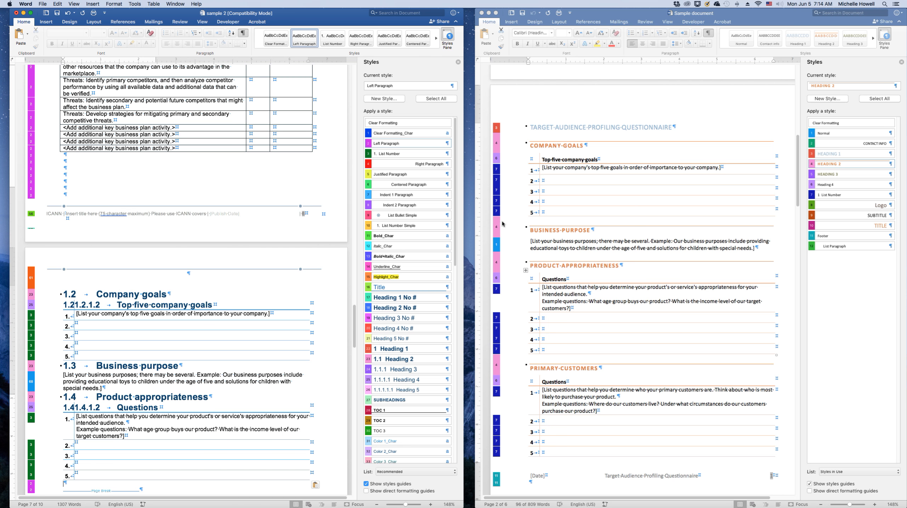
Restyle the Company goals, Business purpose and Product appropriateness headings with the unnumbered Heading No # styles
click(133, 293)
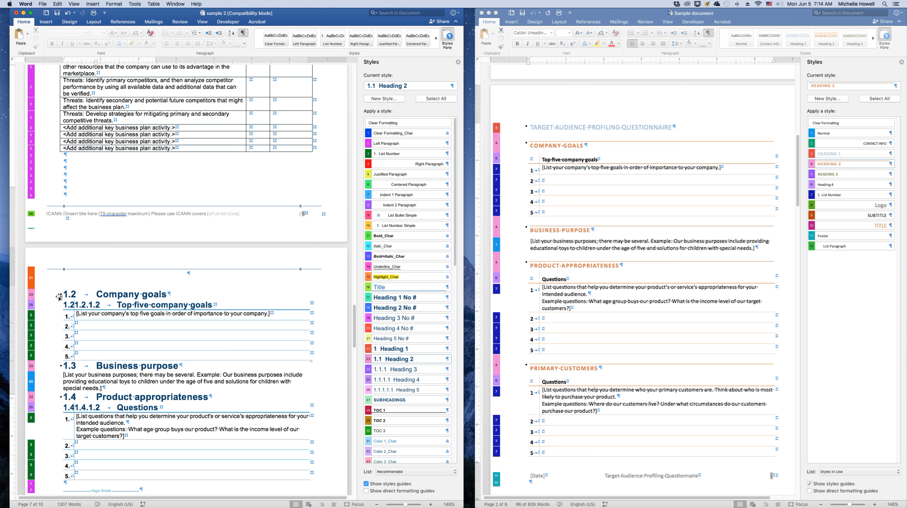
click(40, 298)
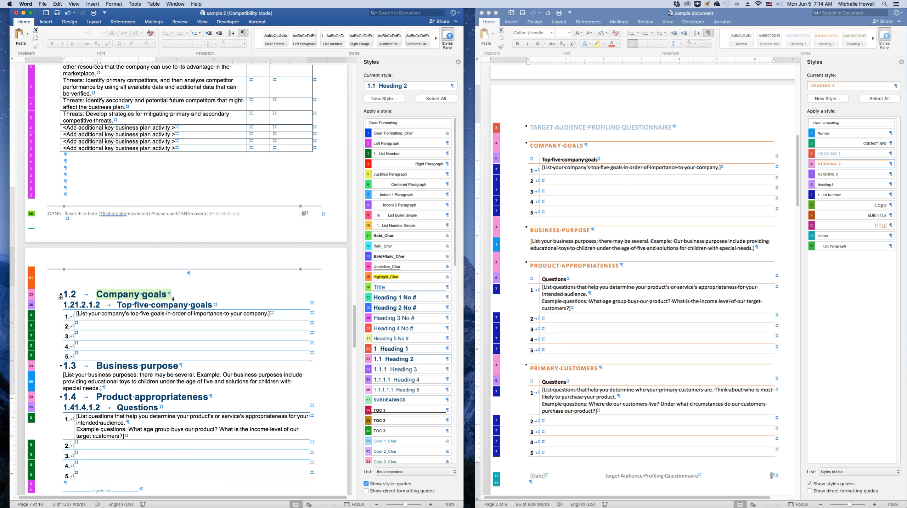
click(401, 310)
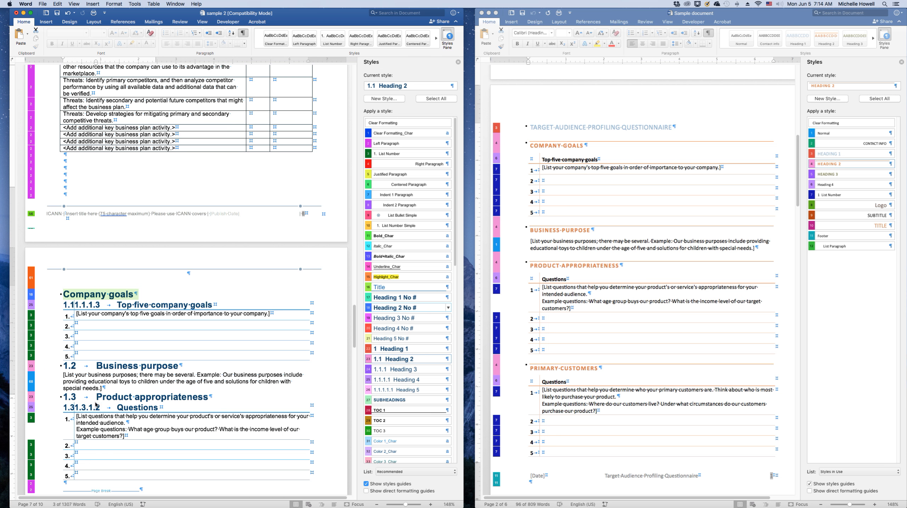
click(137, 366)
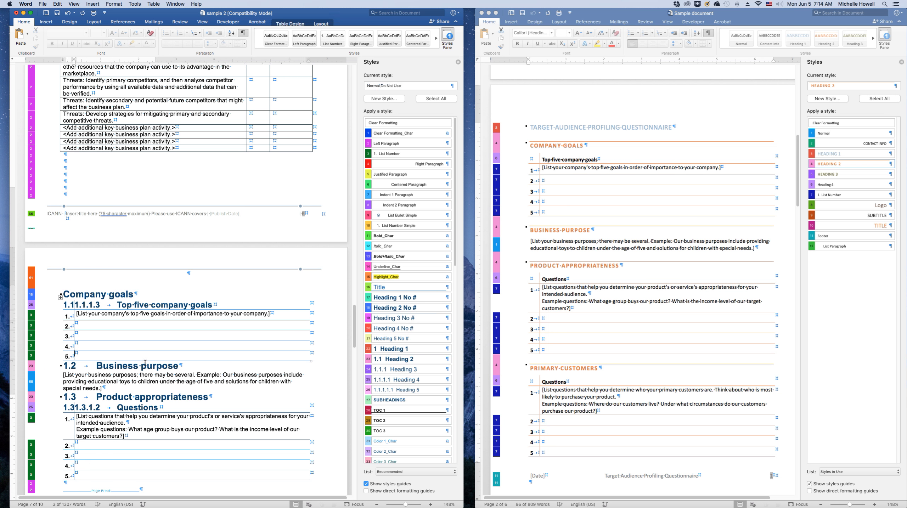
click(403, 302)
click(124, 401)
click(388, 308)
click(107, 372)
click(408, 308)
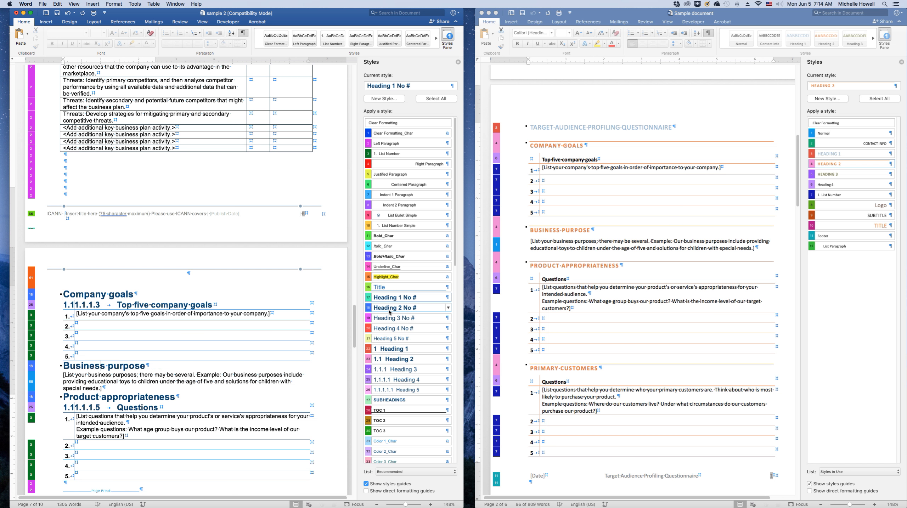
Clear the formatting of the company goals table and apply the Left Paragraph style to it
click(60, 302)
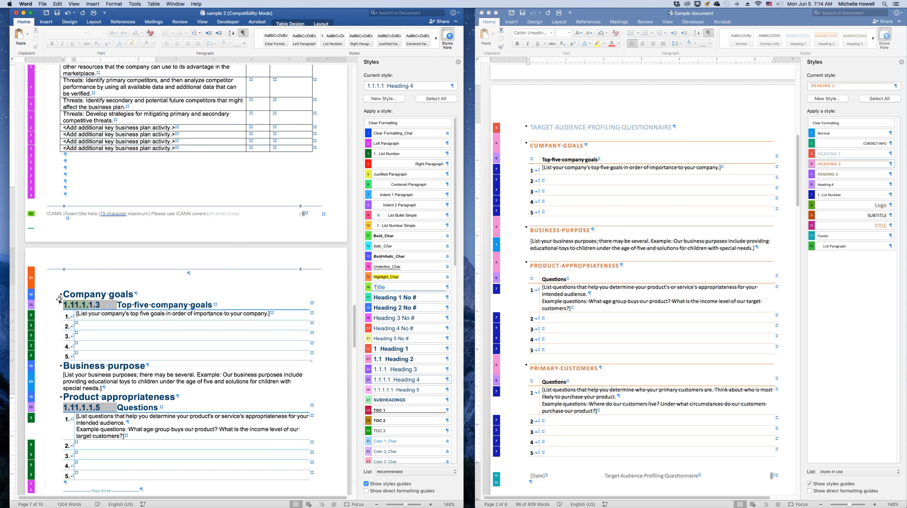
click(60, 299)
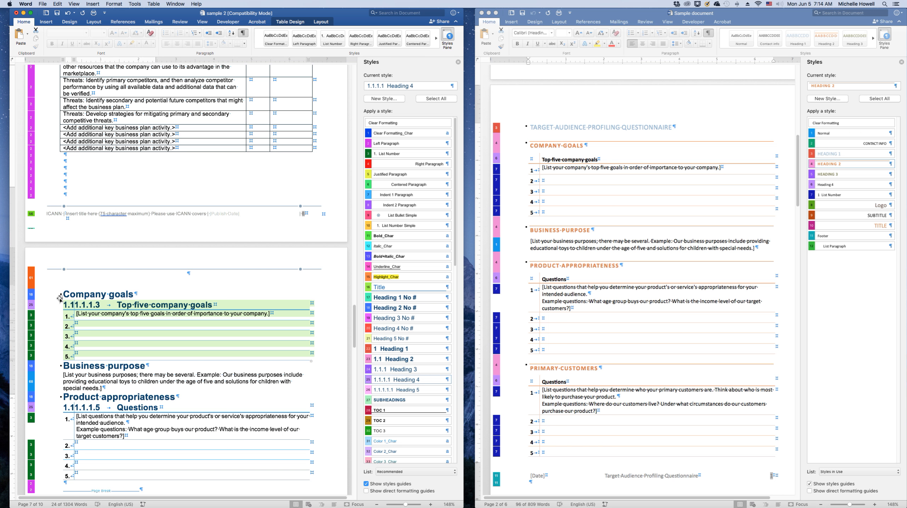
click(151, 34)
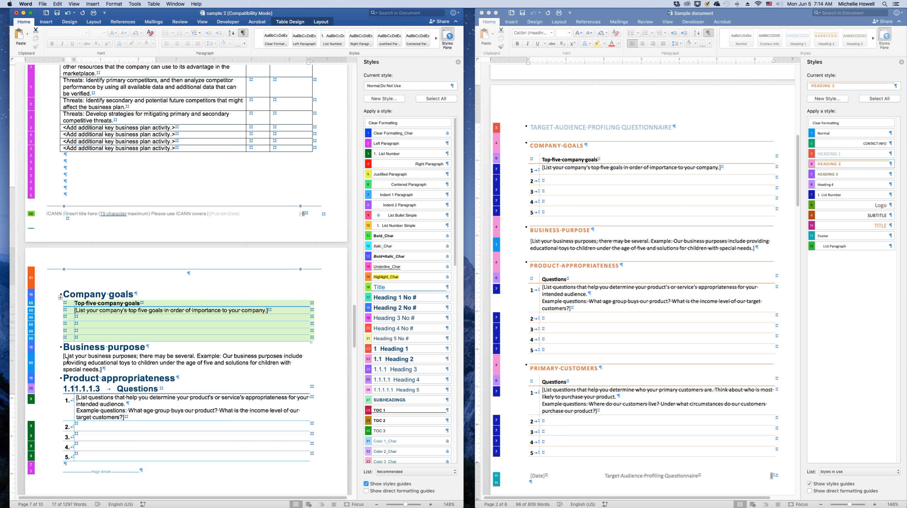
click(386, 143)
Apply the 1. List Number style to the number column of the company goals table
click(65, 324)
drag(70, 311, 70, 338)
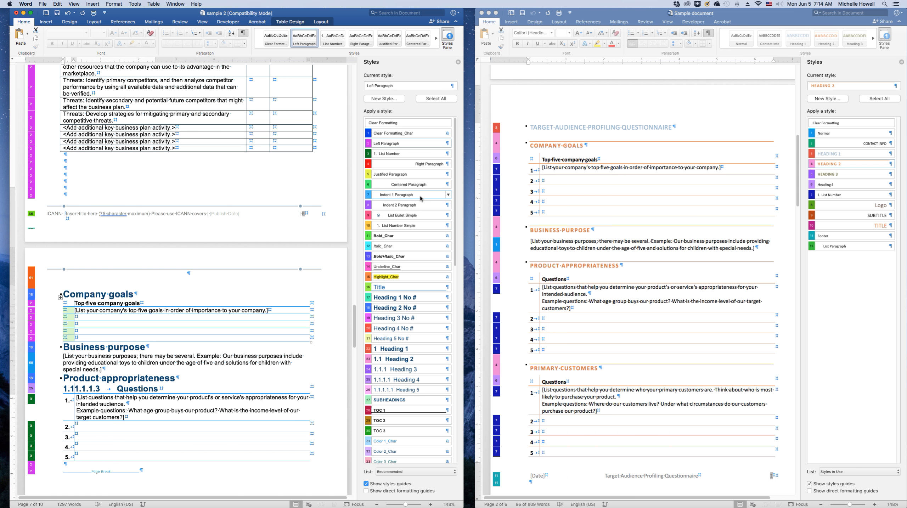
click(411, 154)
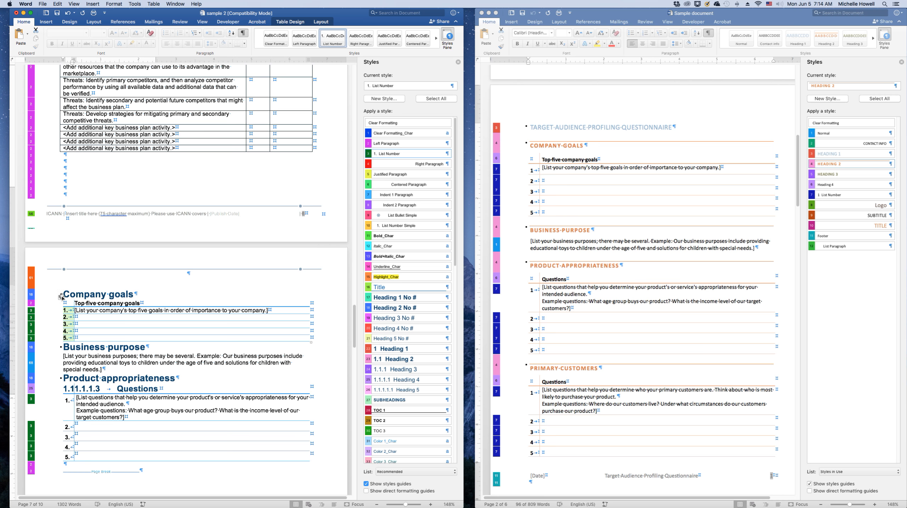
Insert three blank paragraphs below the company goals table and give them the Left Paragraph style
click(82, 311)
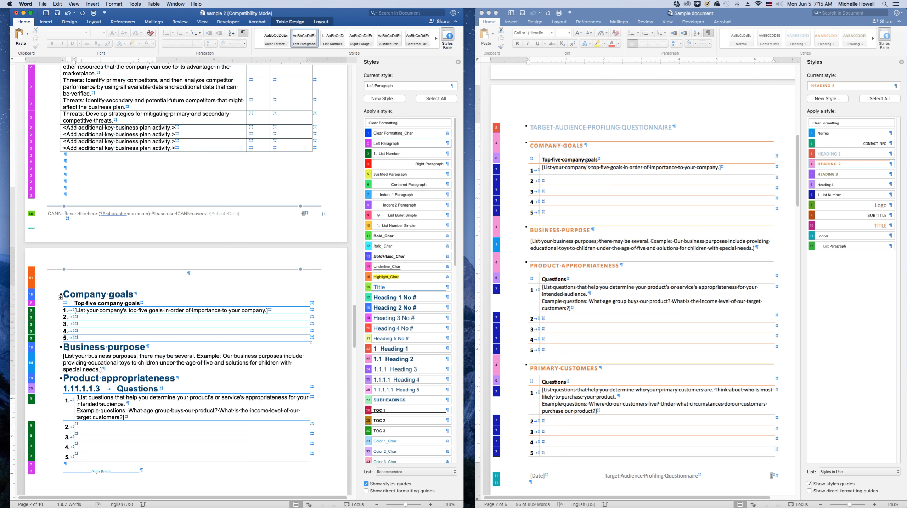
click(67, 347)
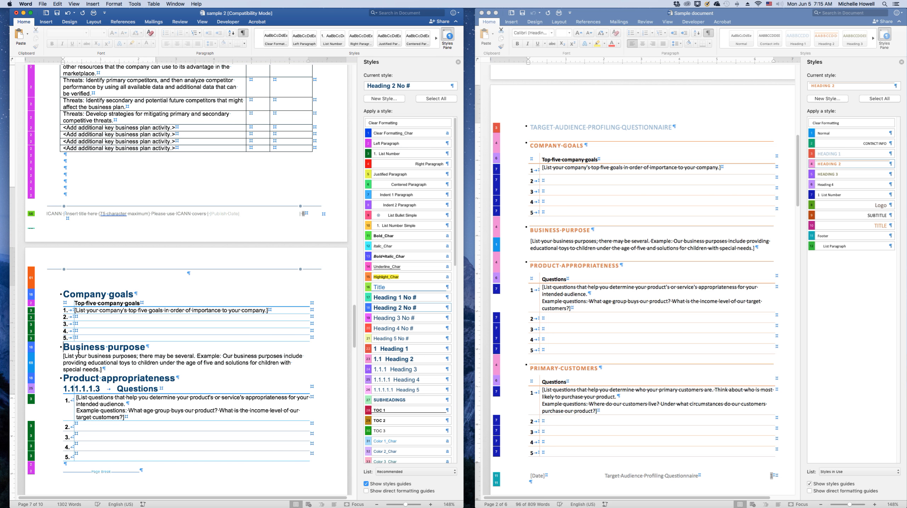
key(Return)
key(Return)
key(Return)
key(Return)
key(Return)
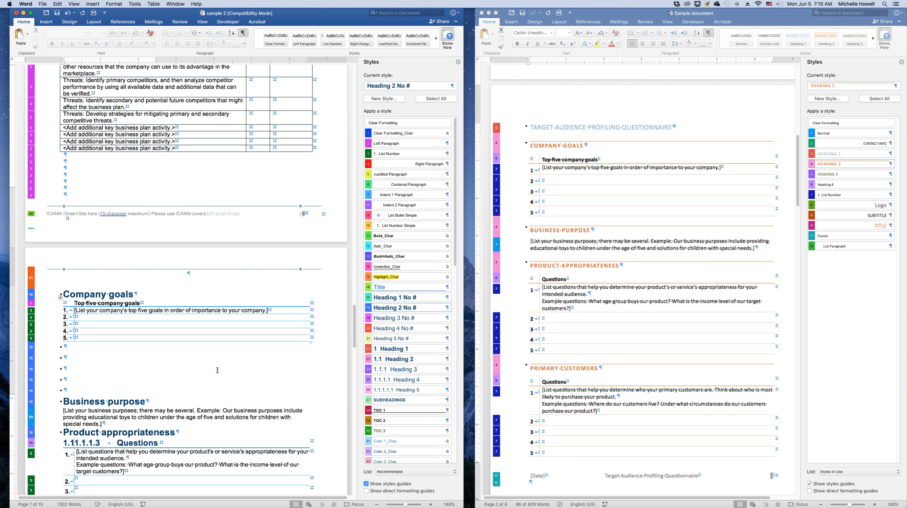
click(68, 346)
drag(67, 346, 66, 391)
click(392, 144)
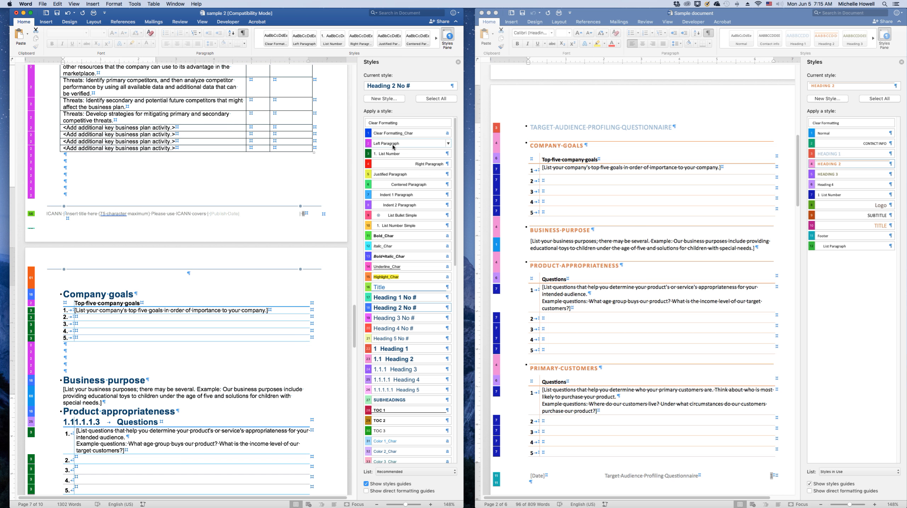
Duplicate the company goals table into the blank paragraphs below it
click(129, 325)
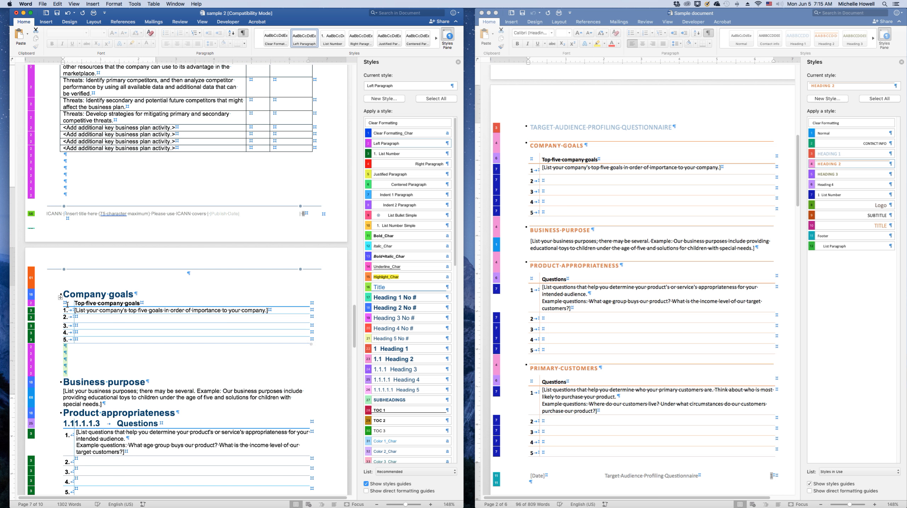
click(60, 299)
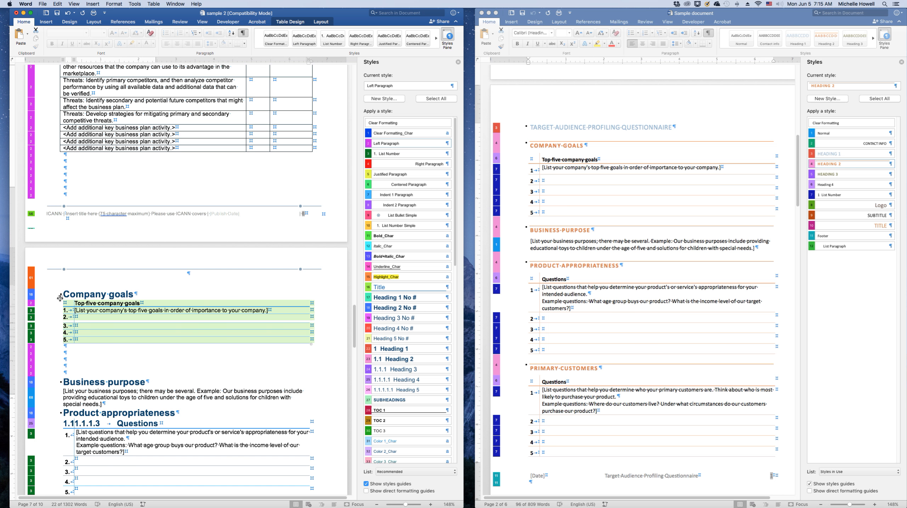
click(73, 352)
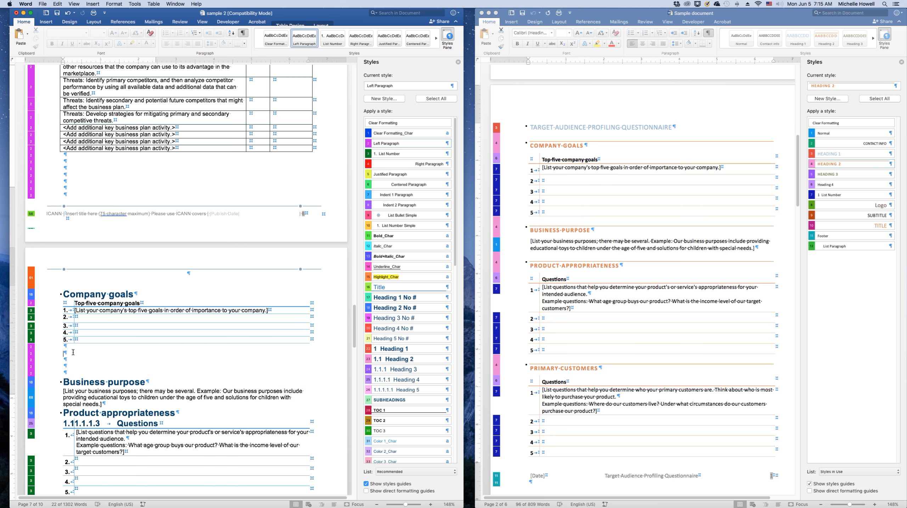
text(Top five company goals [List your company's top five goals in order of importance to your company.])
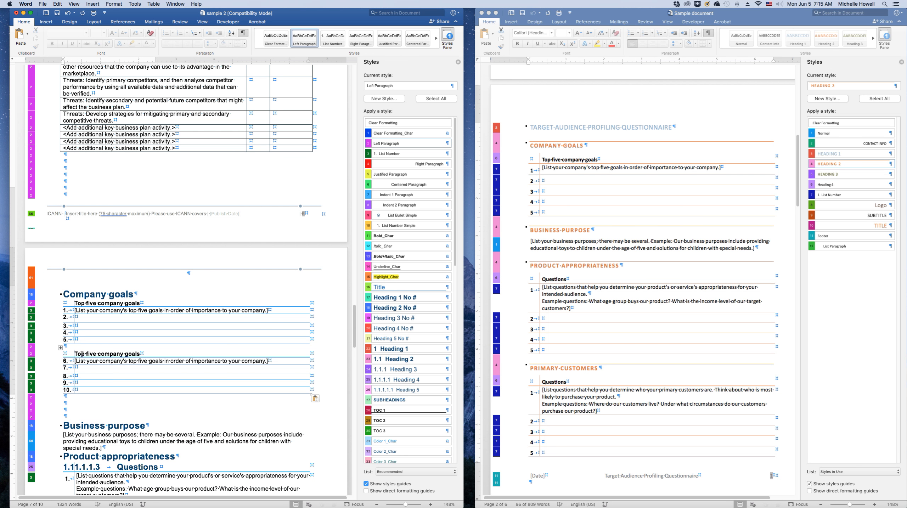
Delete the subheading text in the duplicated table's top row and restart its list numbering
drag(83, 355, 85, 361)
key(Delete)
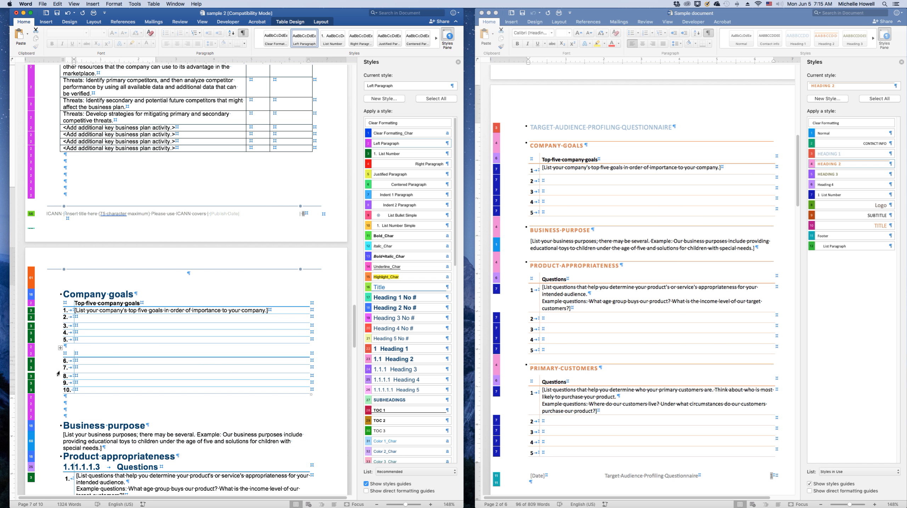
right_click(65, 361)
click(78, 387)
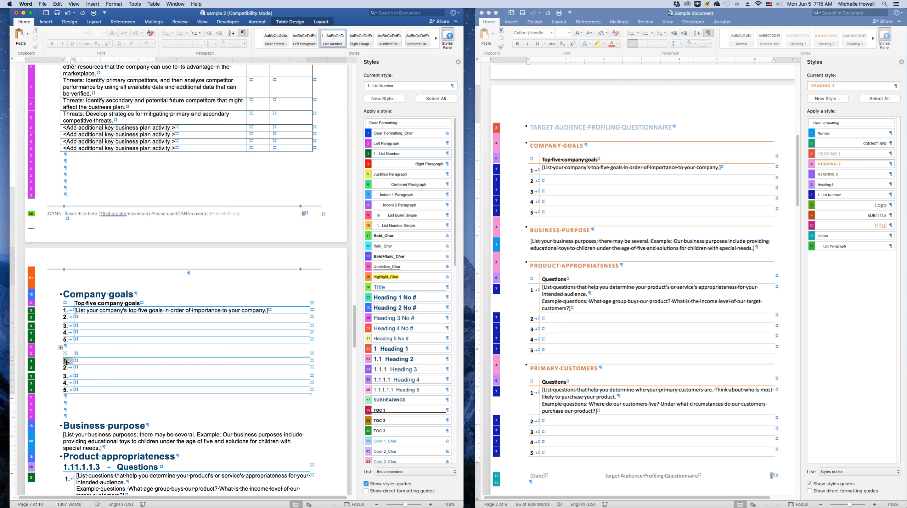
Clear the formatting from the duplicated table's number column
click(79, 387)
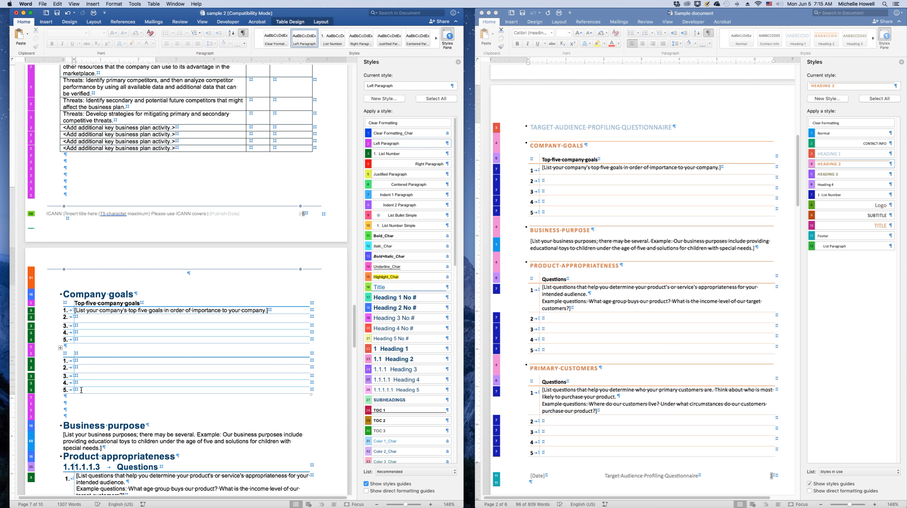
drag(81, 390, 74, 356)
click(150, 32)
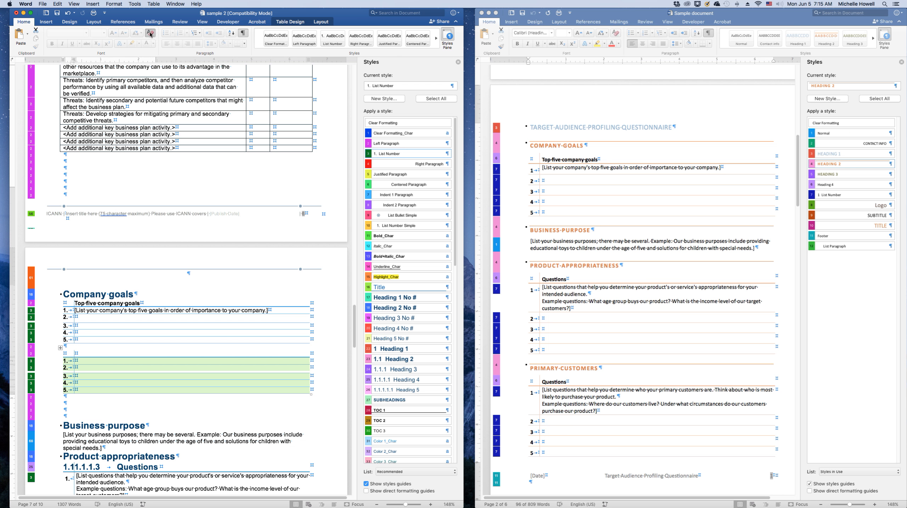
Number the duplicated table's rows manually from 1 to 5
click(70, 362)
text(1)
key(Down)
text(2)
key(Down)
text(3)
text(4)
key(Down)
text(5)
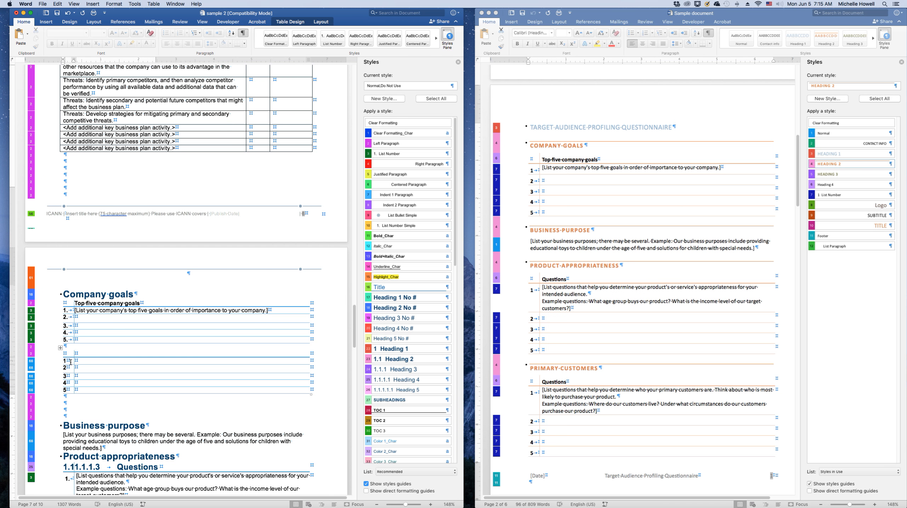
click(89, 355)
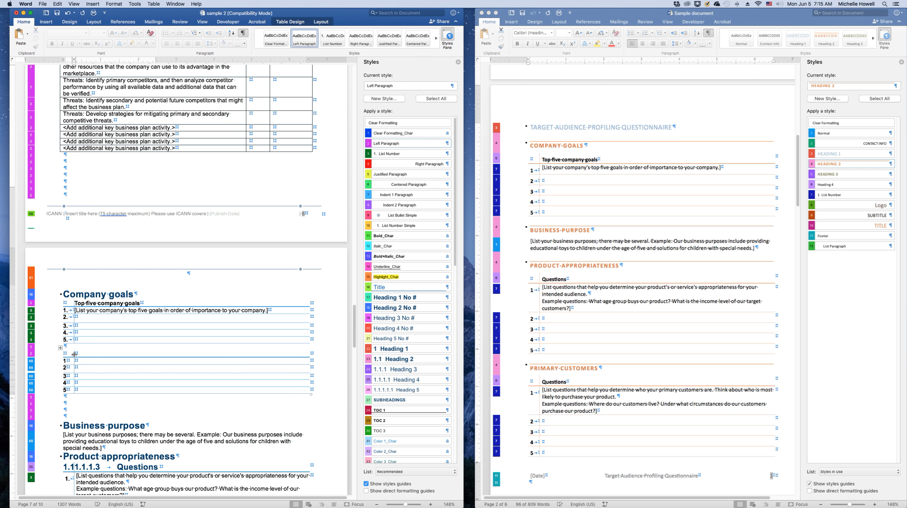
Copy the Product appropriateness Questions rows from Sample document and paste them into the duplicated table in sample 2
click(561, 302)
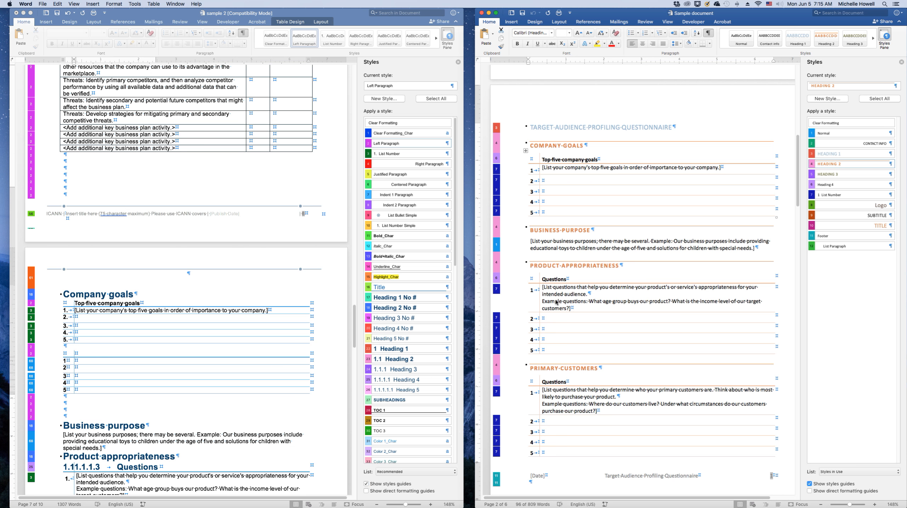
click(564, 281)
drag(563, 280, 562, 295)
key(super+c)
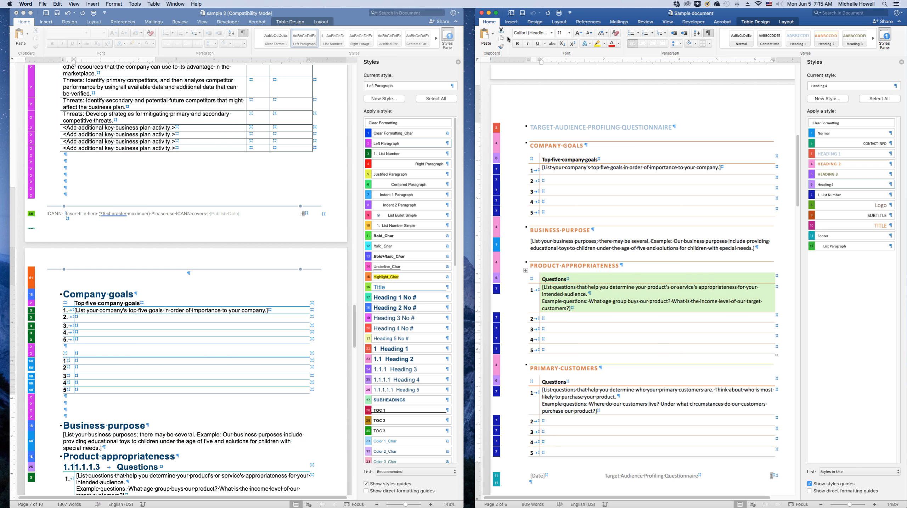
click(615, 32)
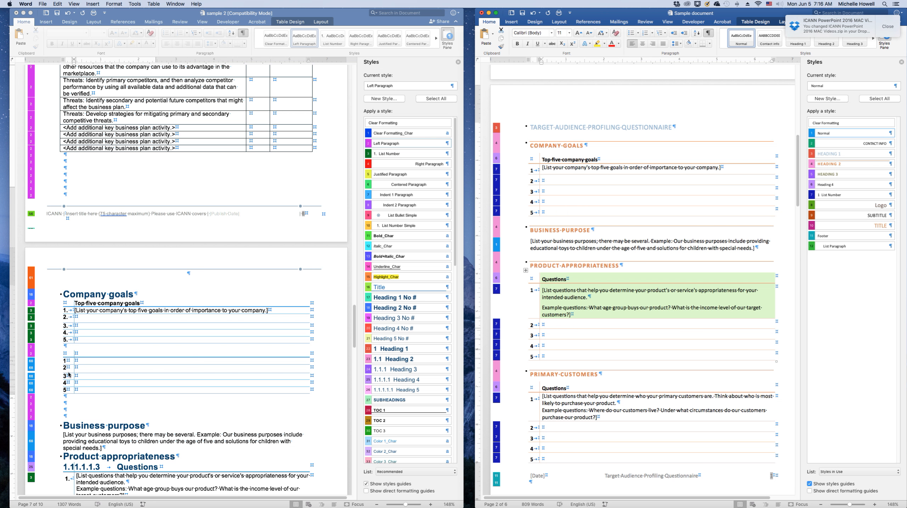
click(86, 352)
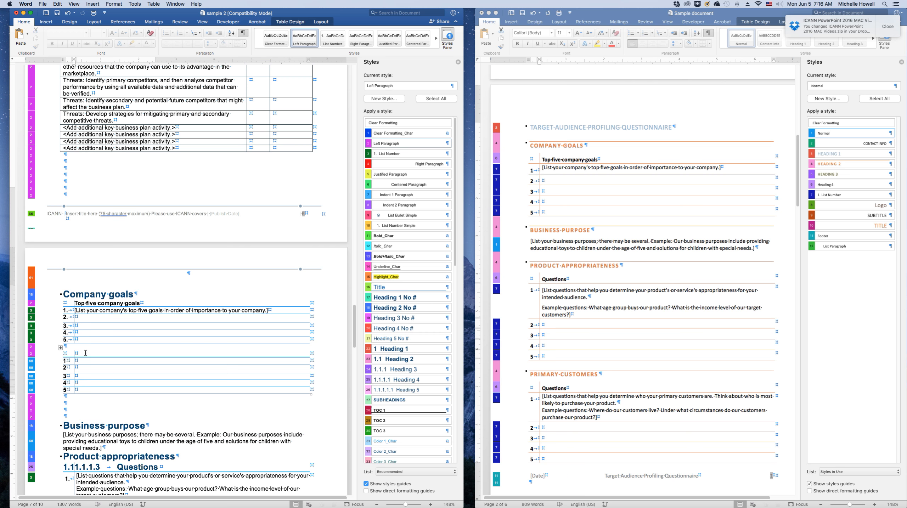
key(super+v)
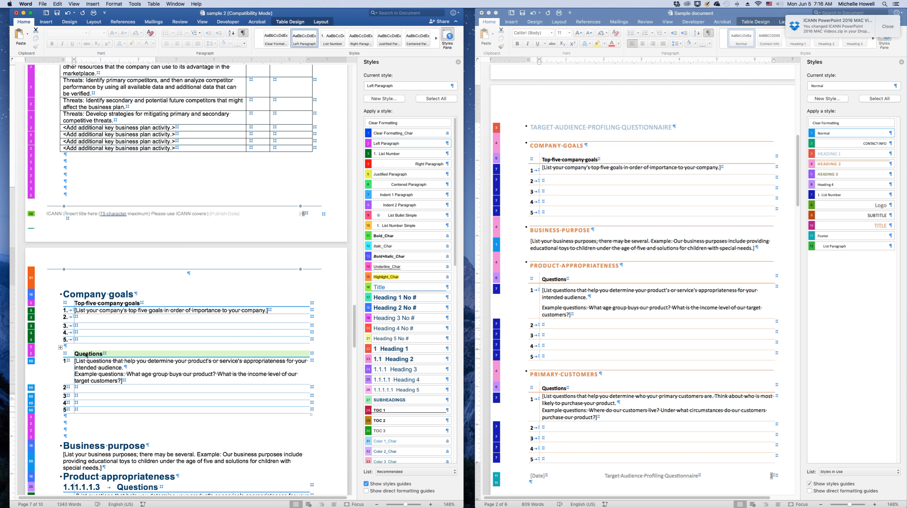
Apply the Left Paragraph style to the pasted Questions rows of the table
drag(85, 366, 94, 353)
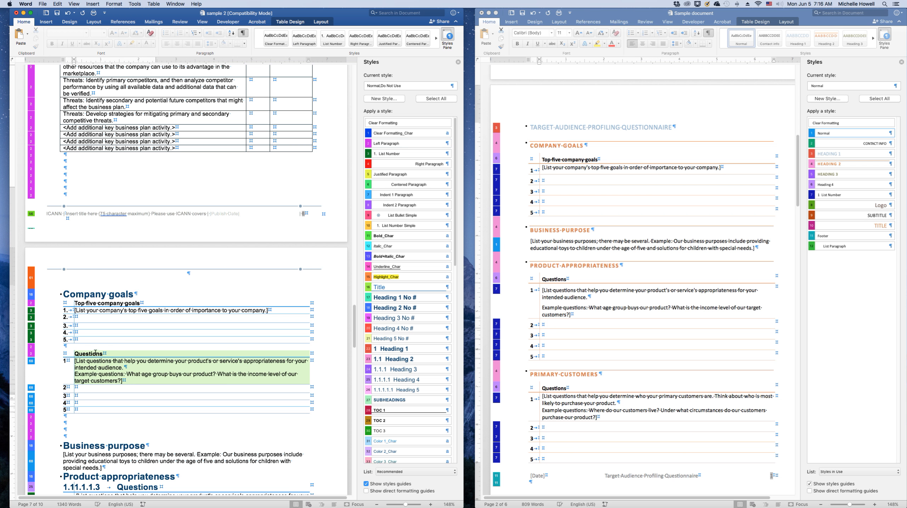
click(376, 144)
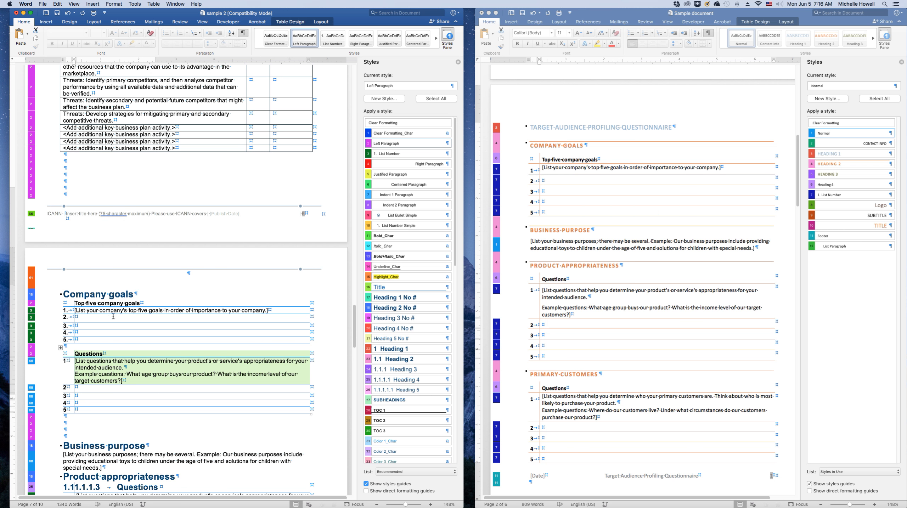
click(392, 145)
click(88, 361)
drag(127, 378, 79, 366)
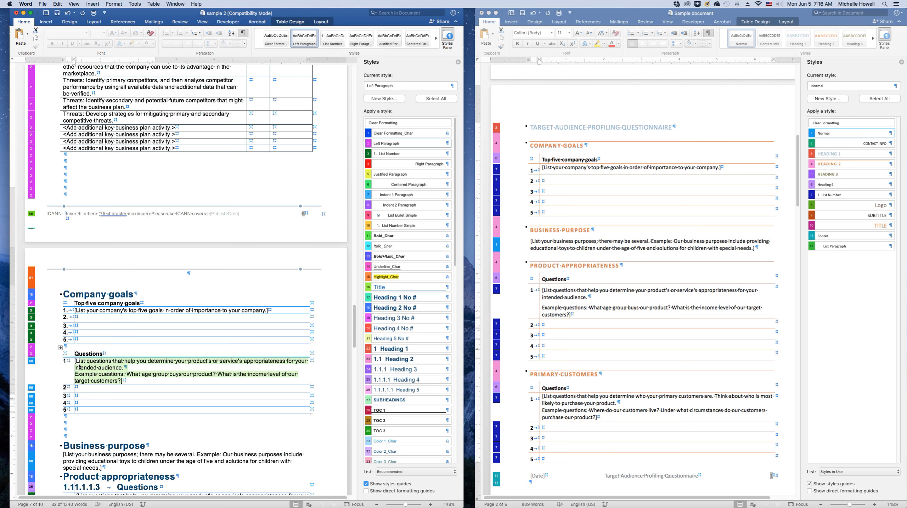
click(78, 396)
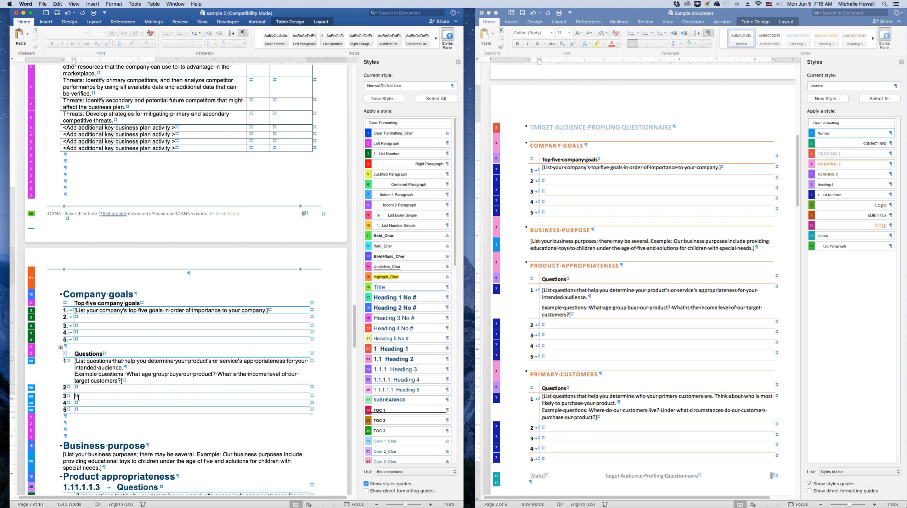
Apply the Clear Formatting_Char style and a table design style to the whole pasted questions table
click(60, 347)
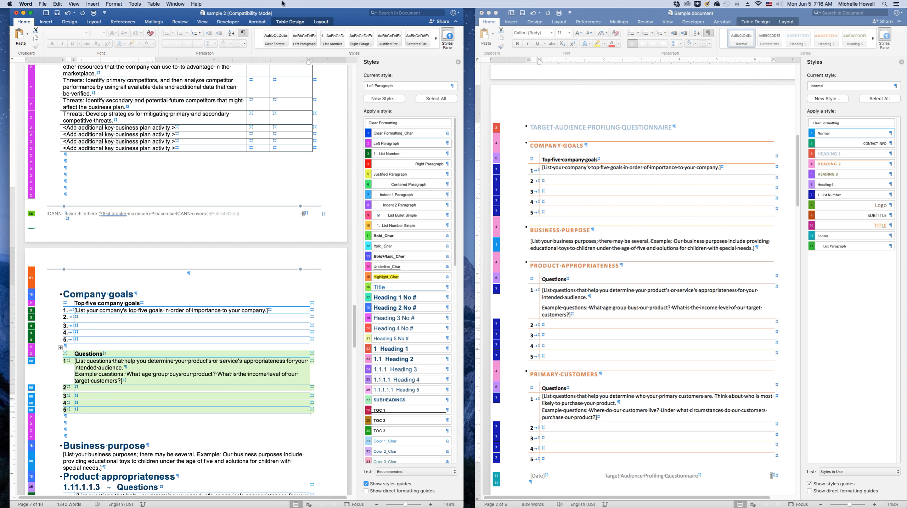
click(282, 22)
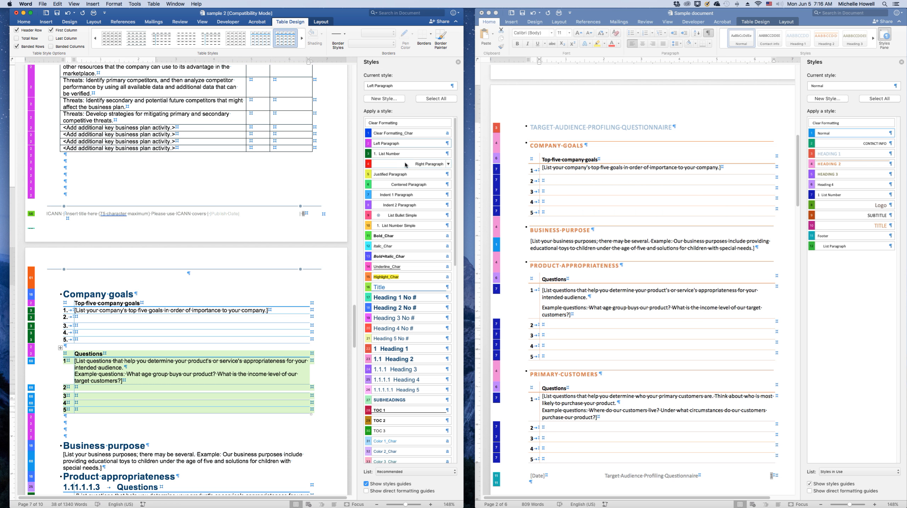
click(396, 135)
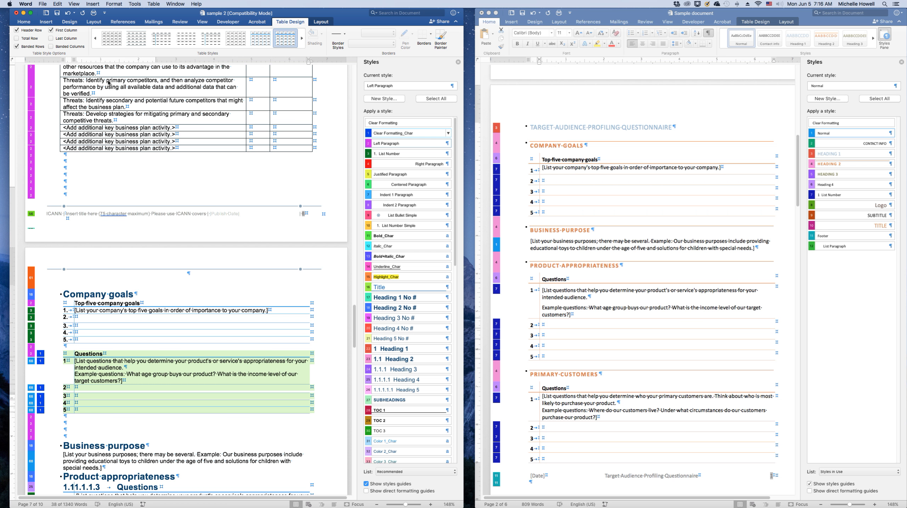
click(142, 42)
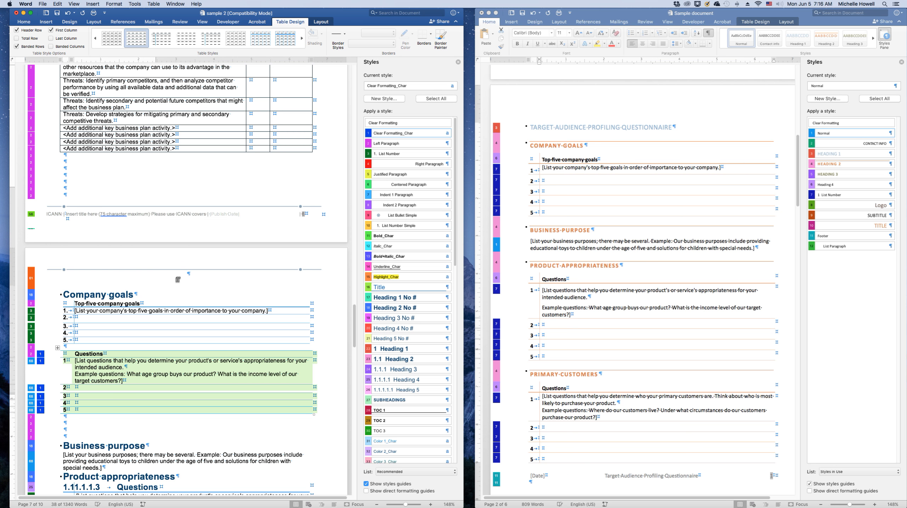
click(62, 427)
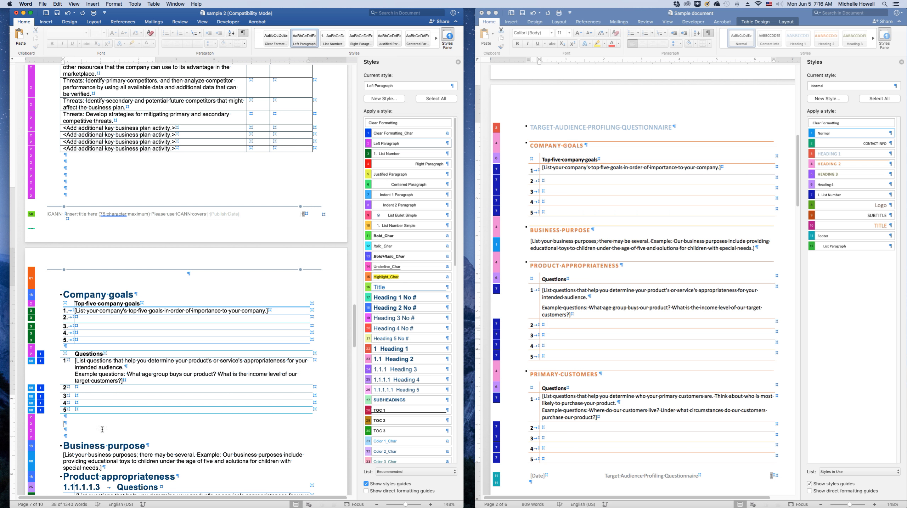
Copy the Primary customers question text from Sample document, paste it below the table in sample 2, and clear its formatting
click(560, 299)
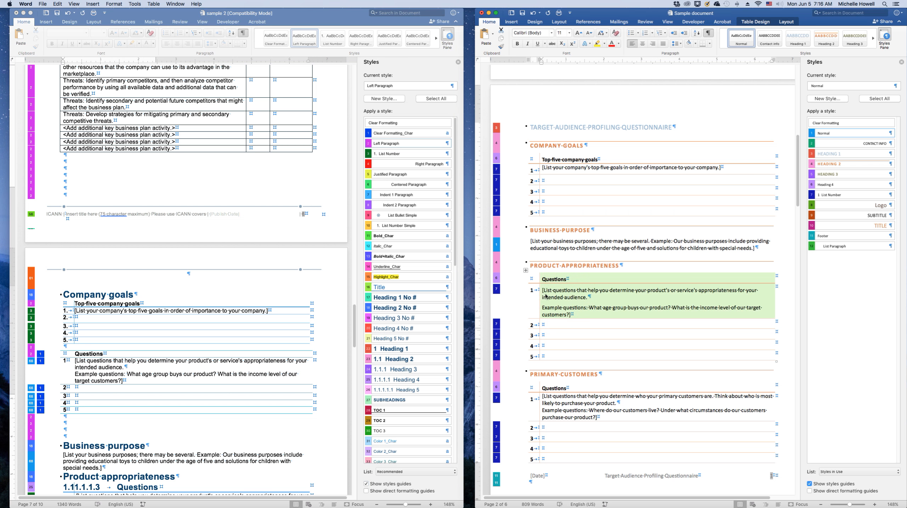
click(553, 293)
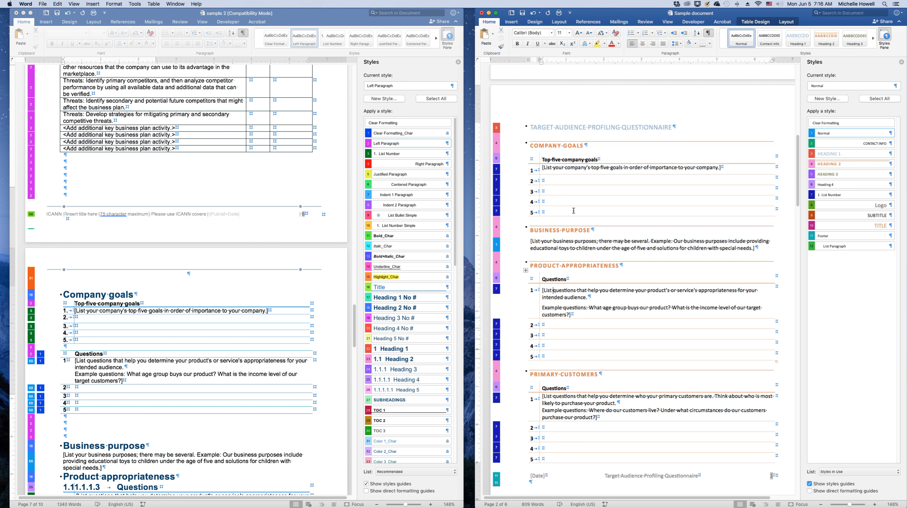
drag(604, 419, 544, 397)
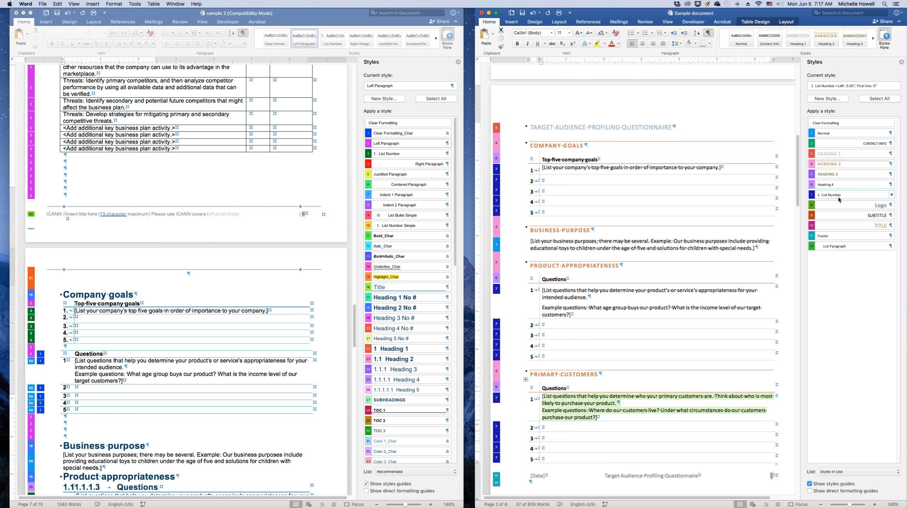
click(69, 431)
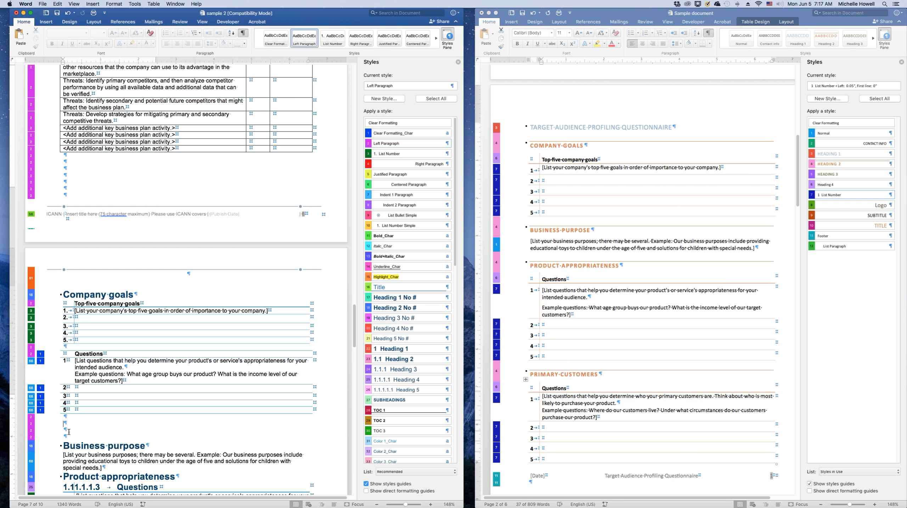
key(super+v)
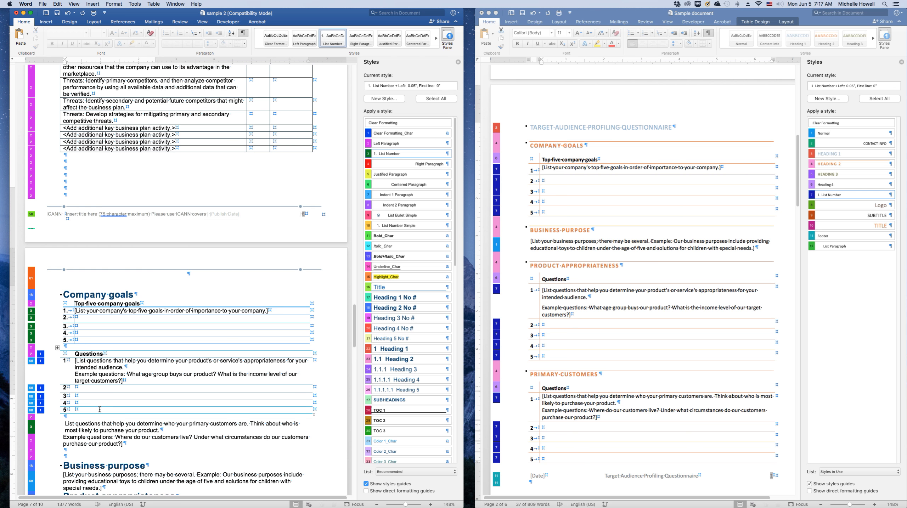
drag(58, 444, 58, 426)
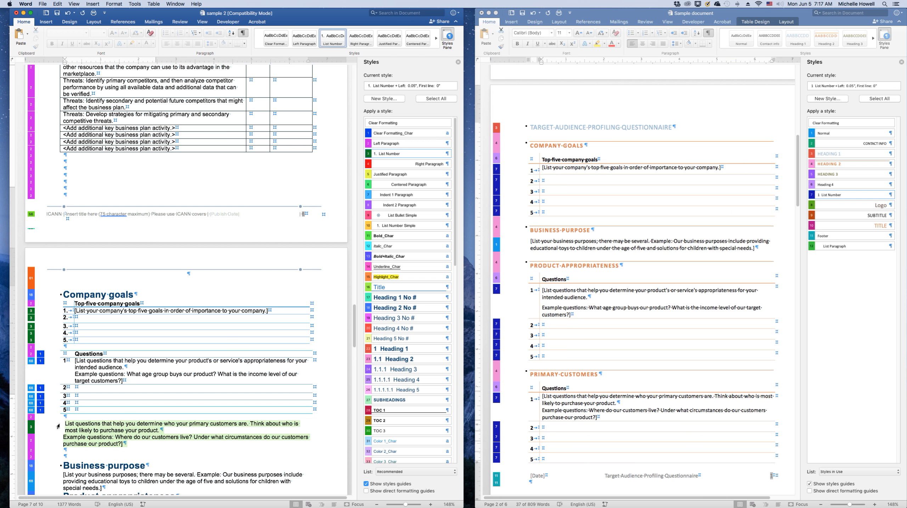
click(153, 33)
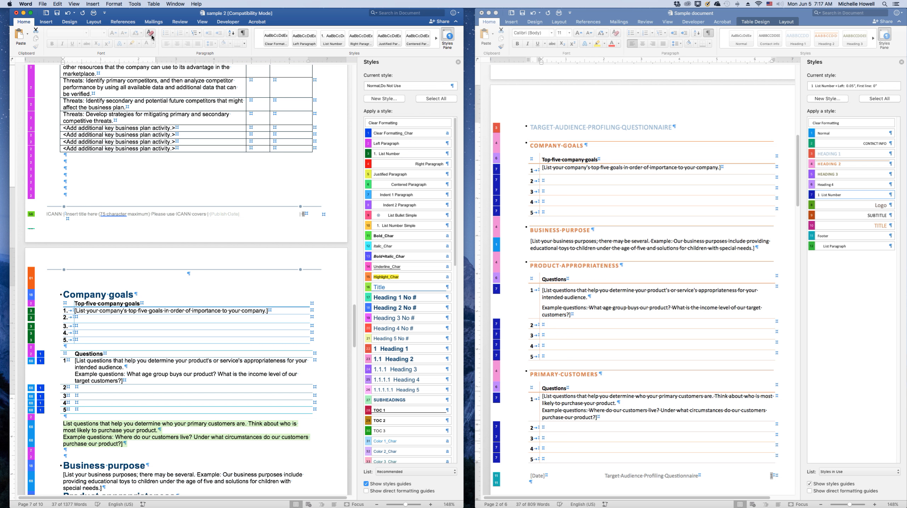
click(82, 459)
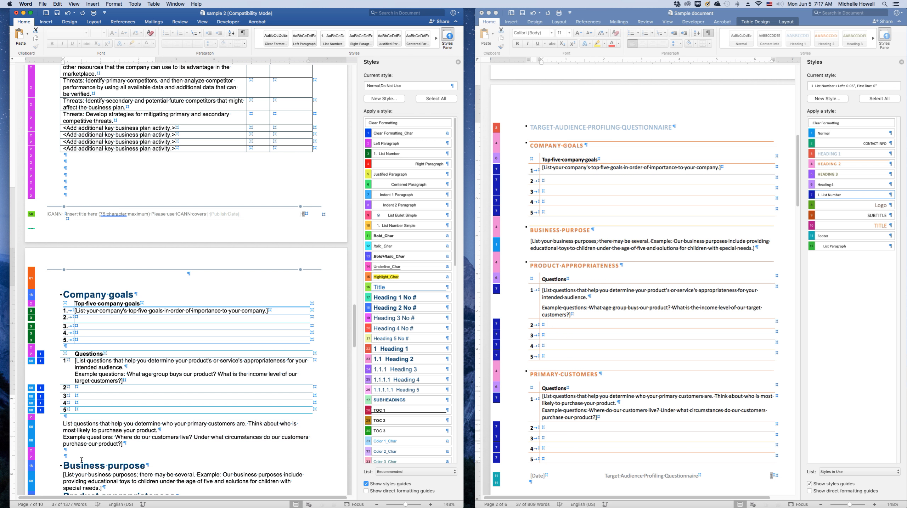
Paste the Primary customers question text again below it using Paste Special as Formatted Text (RTF)
click(575, 312)
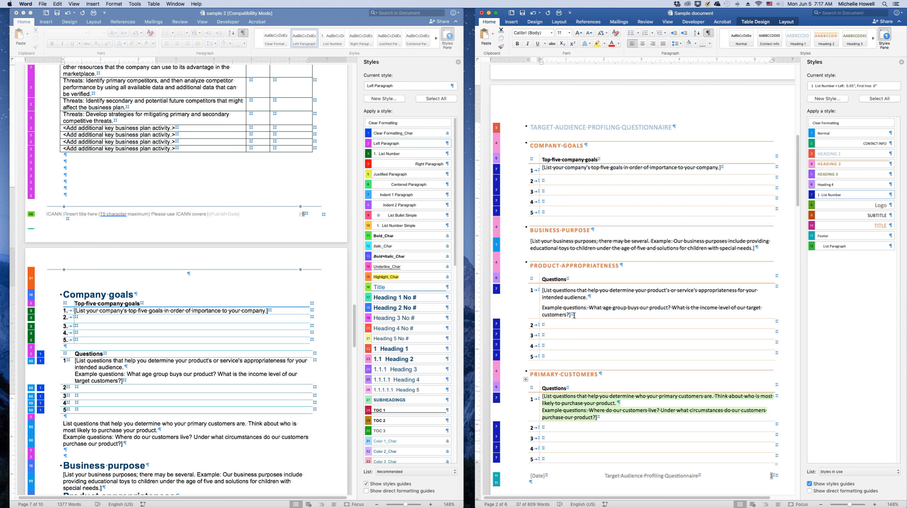
click(71, 456)
right_click(70, 456)
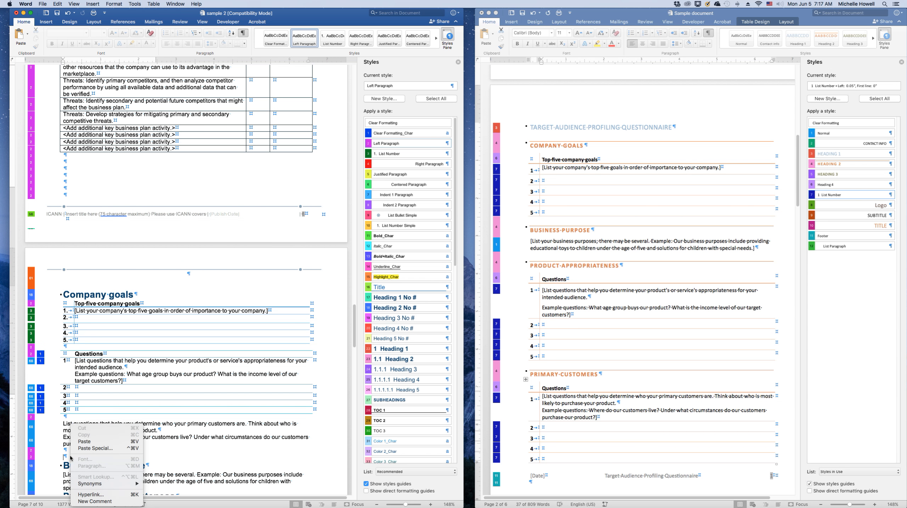
click(81, 447)
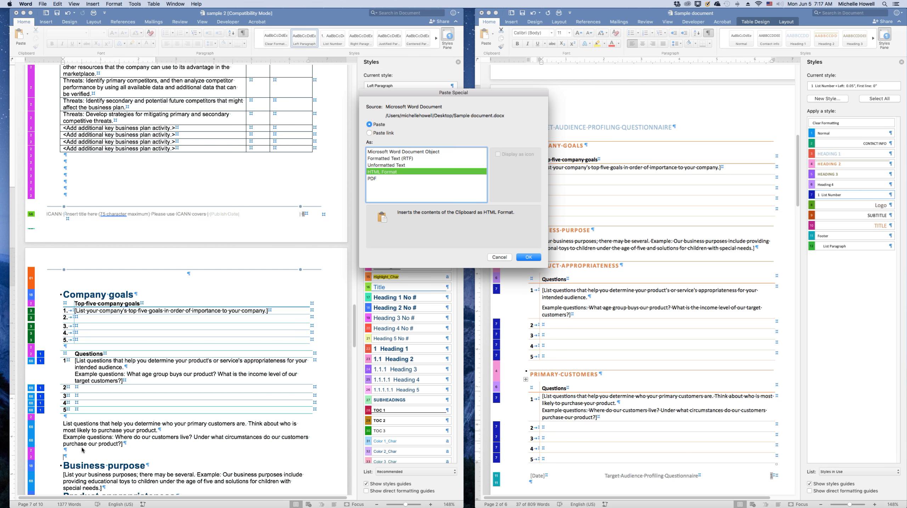
click(386, 159)
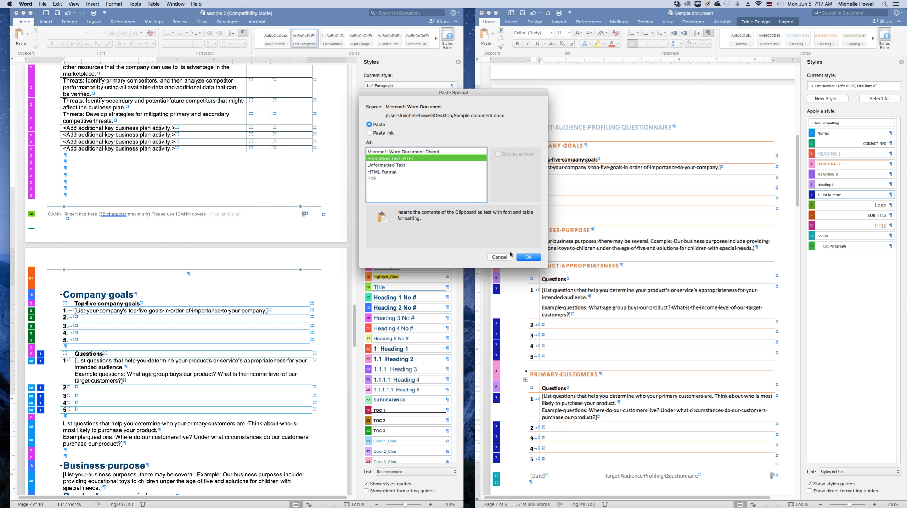
click(529, 257)
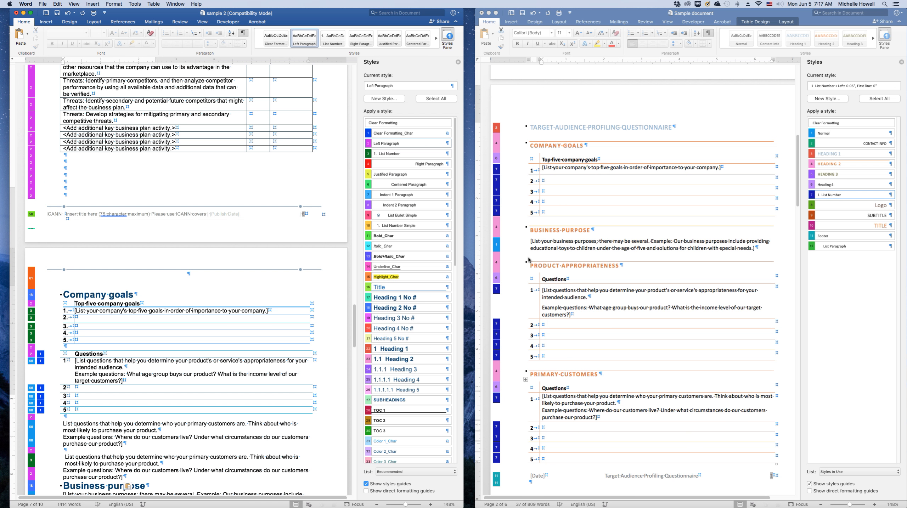
Clear the formatting from the second pasted question paragraphs
click(103, 457)
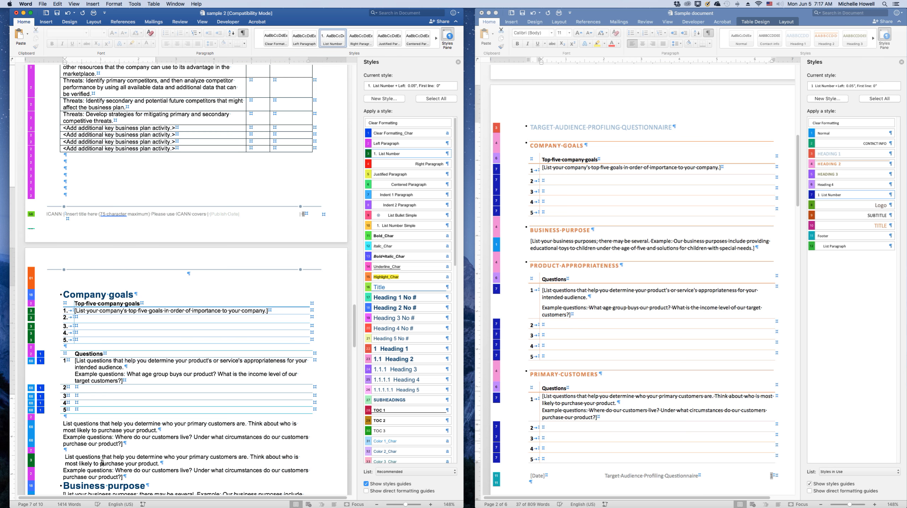
click(153, 33)
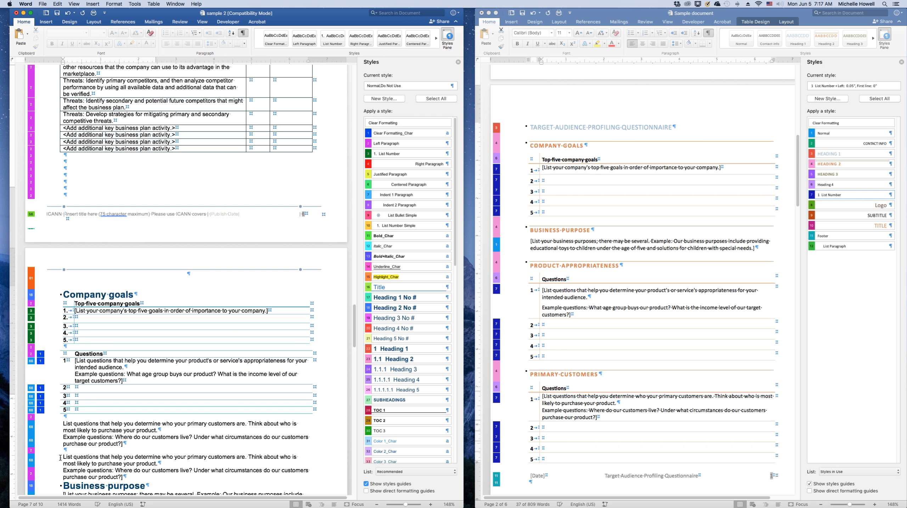
triple_click(117, 463)
drag(117, 464, 125, 479)
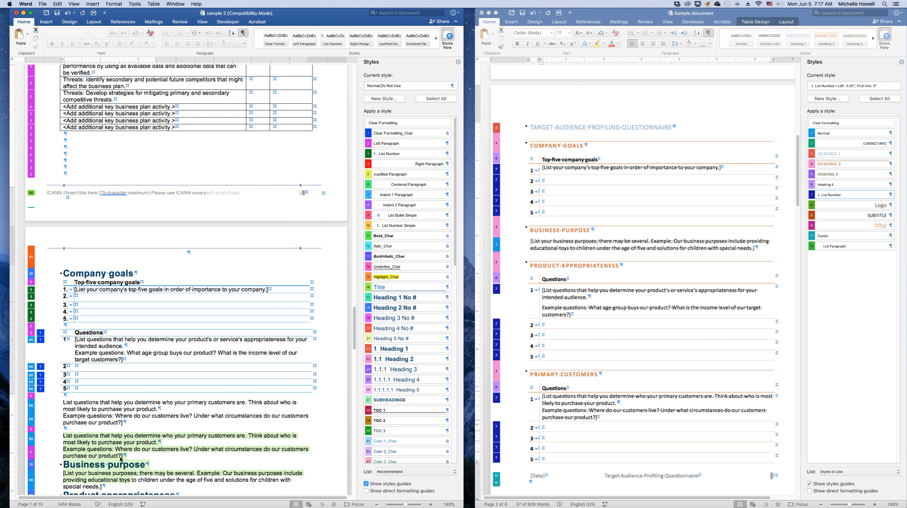
click(75, 454)
drag(63, 437, 143, 455)
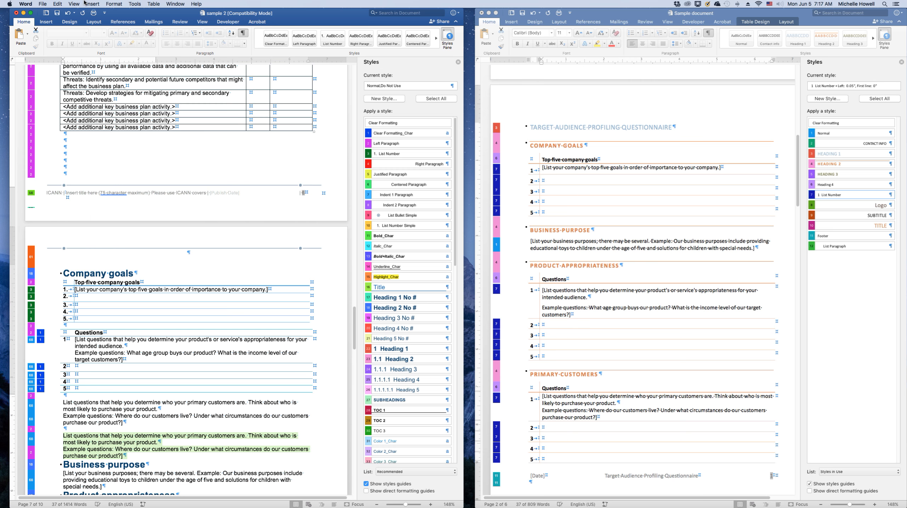
click(149, 32)
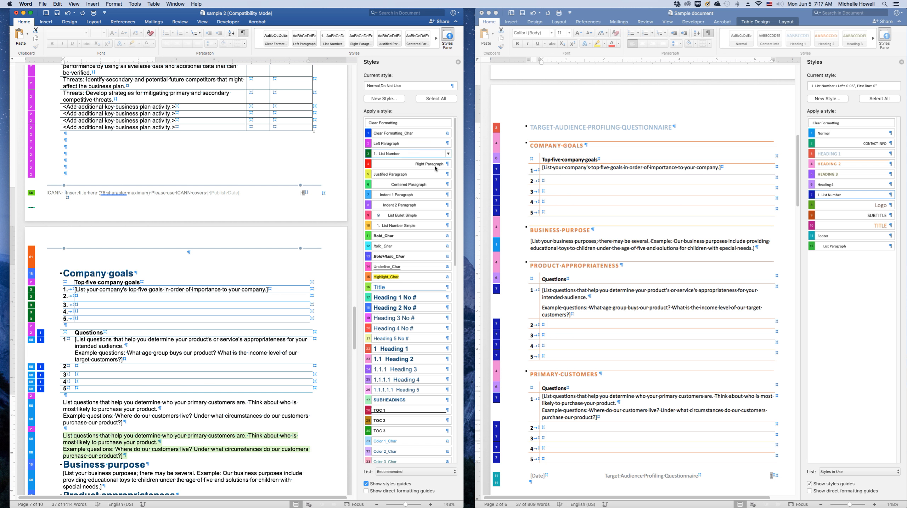
Number the pasted question paragraphs with the List Number Simple style
click(395, 157)
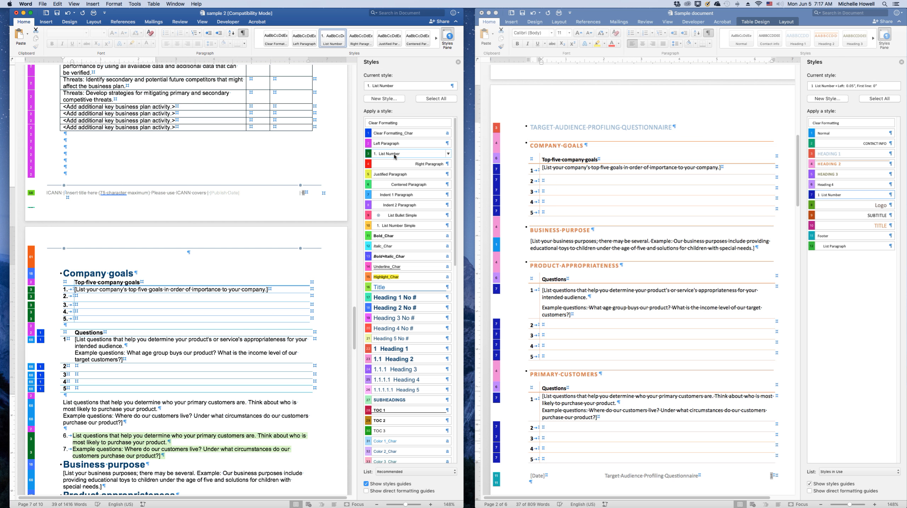
click(391, 215)
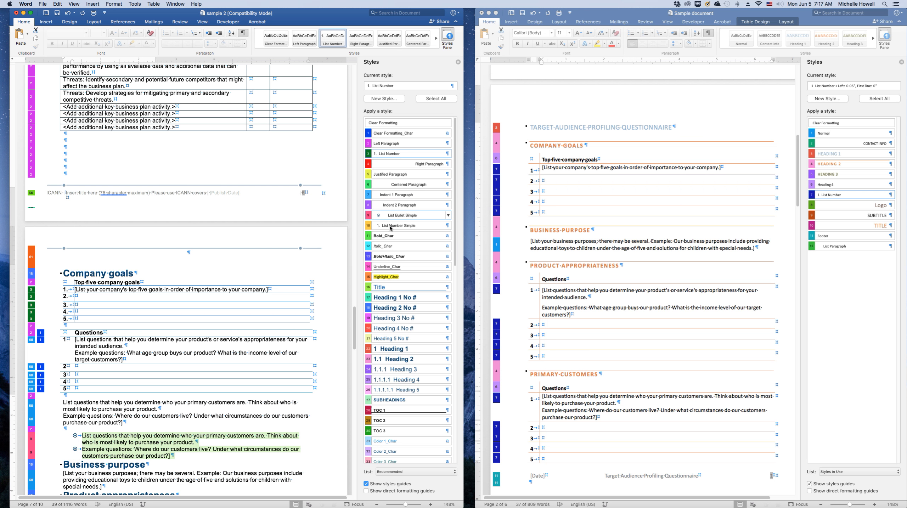
click(390, 226)
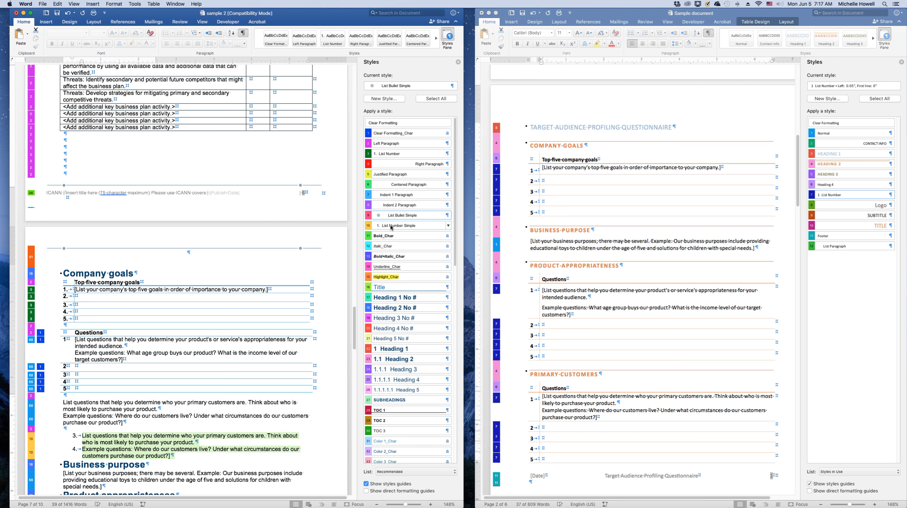
Restart the numbering of the pasted question list so it begins at 1
click(68, 379)
click(66, 290)
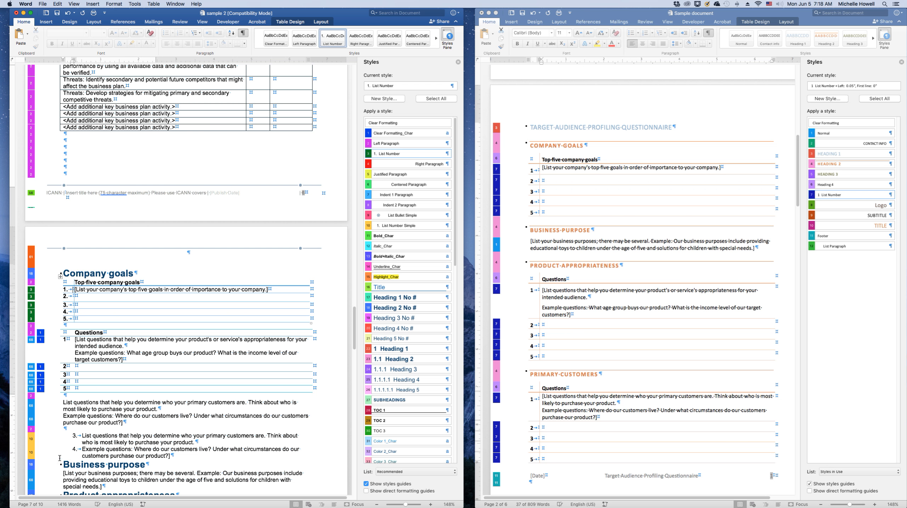
right_click(73, 435)
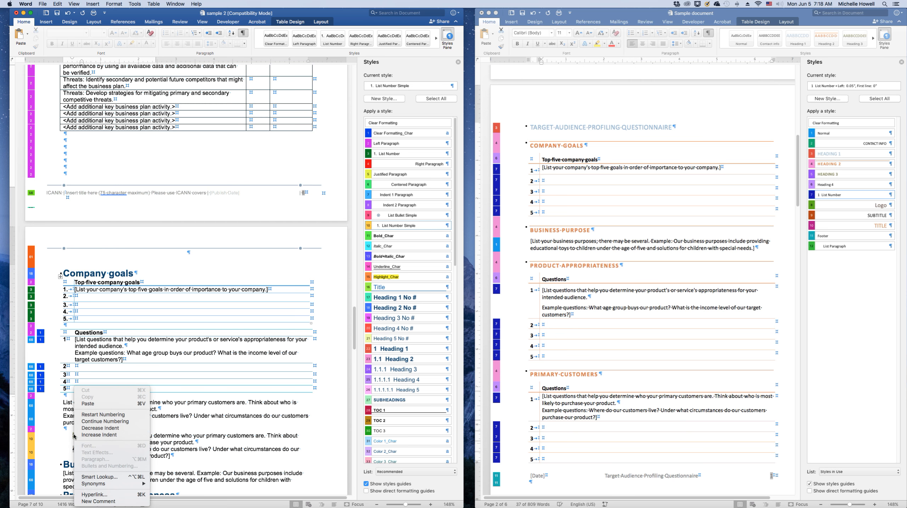
click(101, 414)
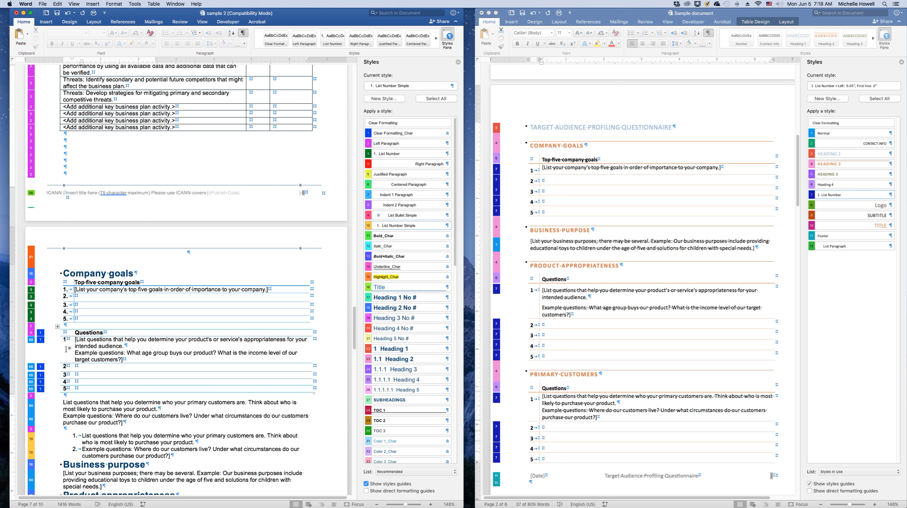
Inspect the numbered rows of the questions tables and the Product appropriateness section
click(73, 389)
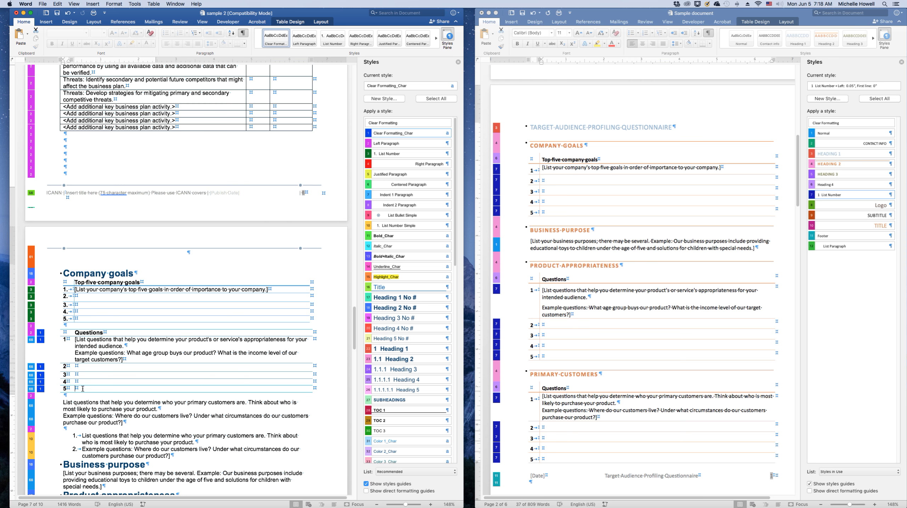
click(74, 407)
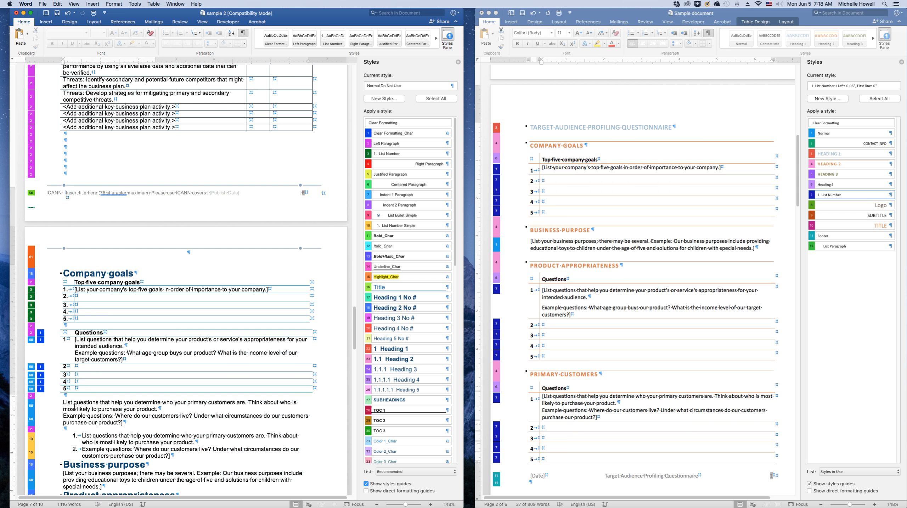
click(113, 442)
click(92, 464)
click(140, 424)
drag(354, 335, 355, 365)
click(175, 343)
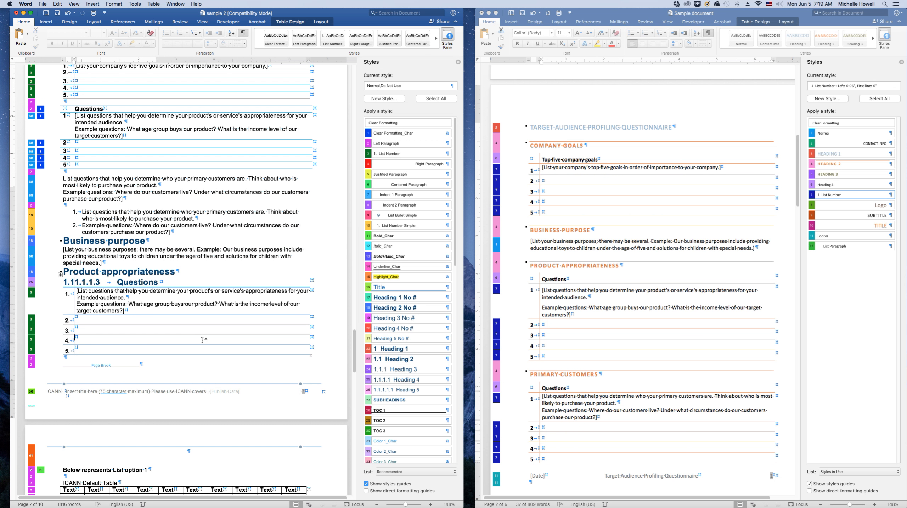
click(56, 13)
click(42, 3)
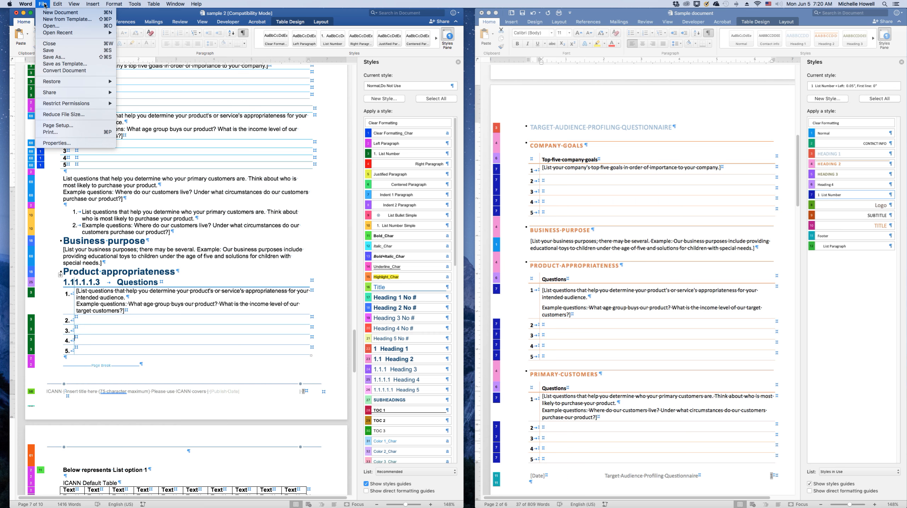
click(64, 57)
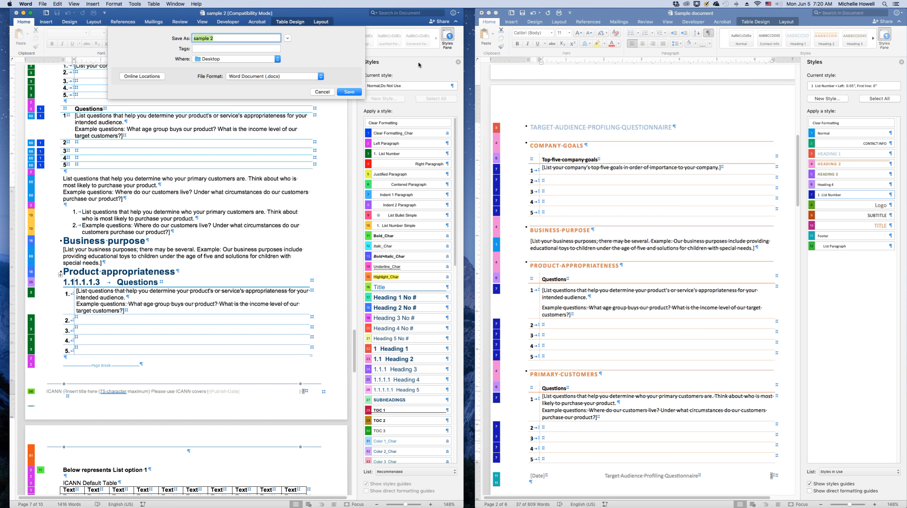
click(321, 76)
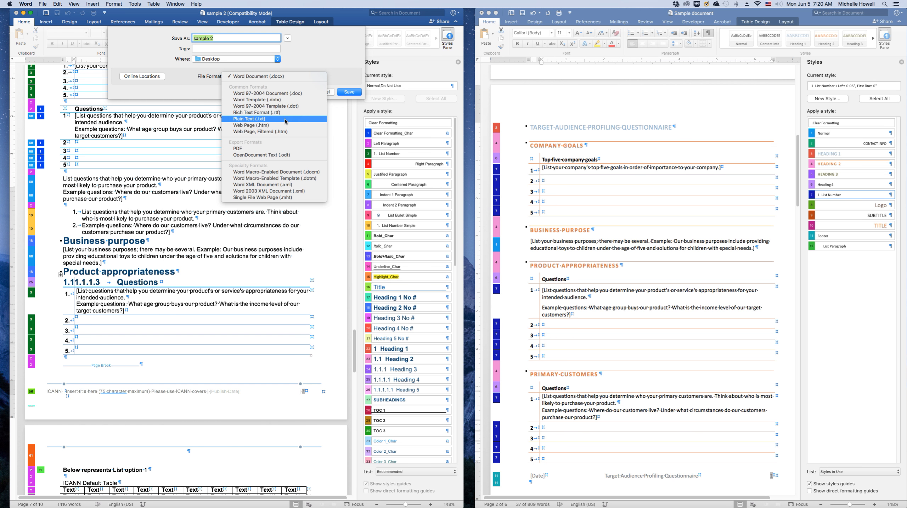
click(293, 93)
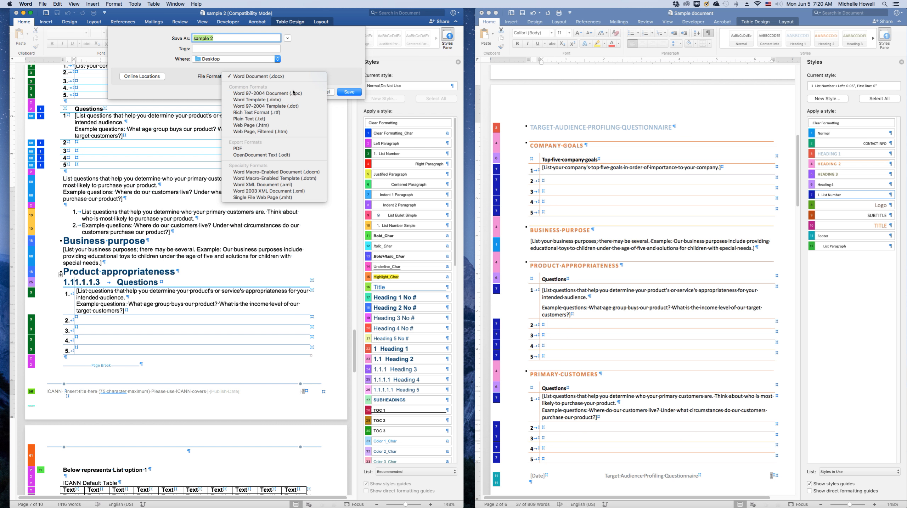
click(330, 69)
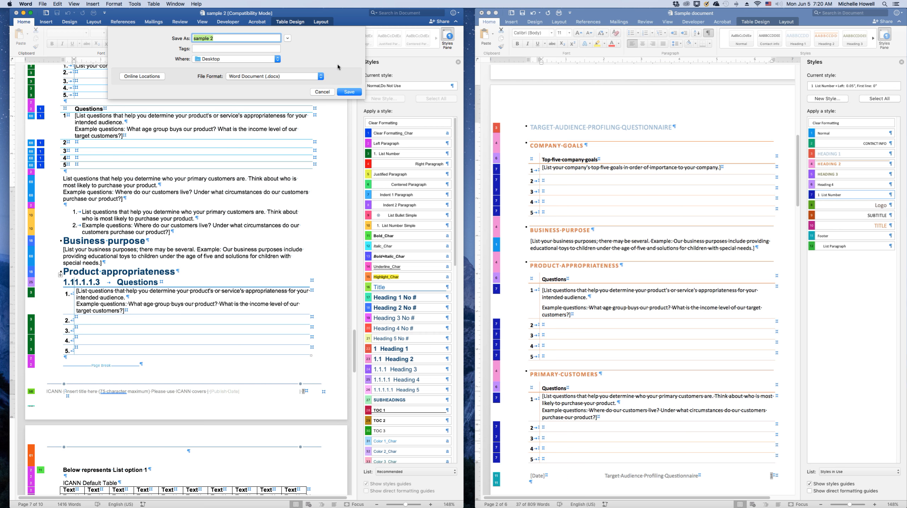
click(250, 79)
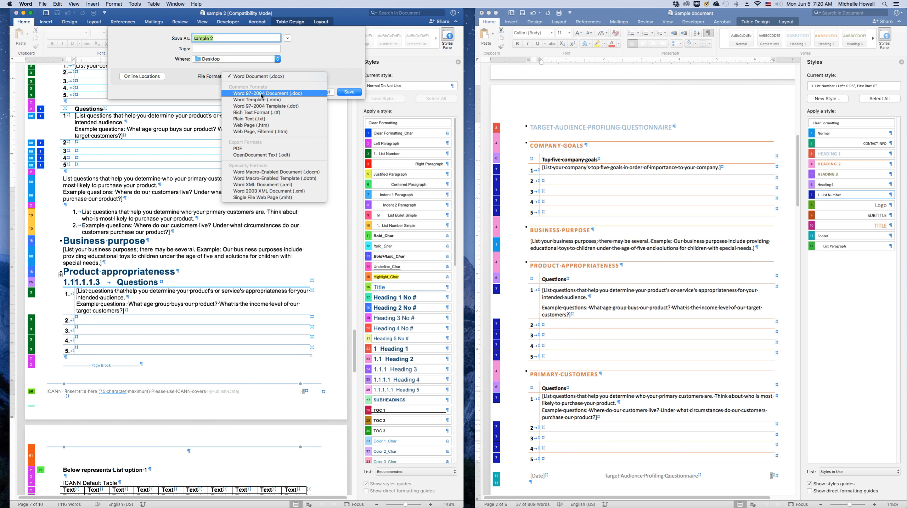
key(Escape)
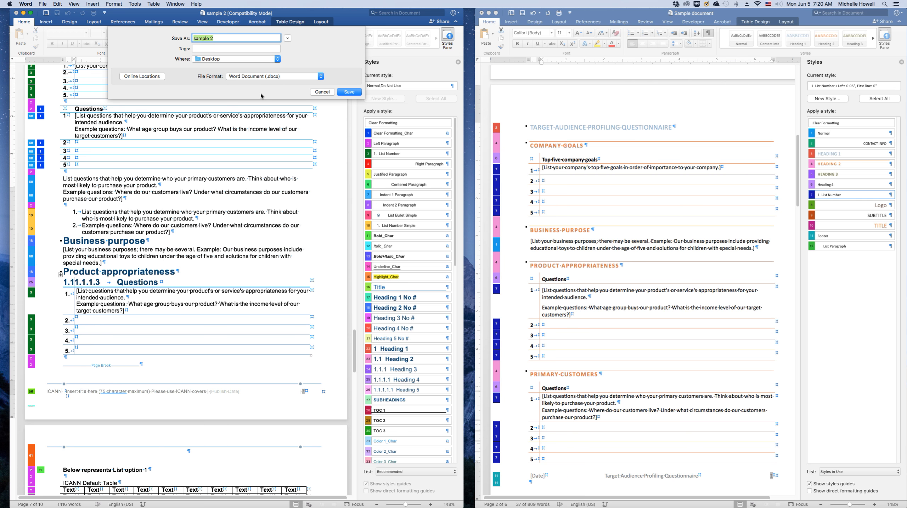
click(344, 92)
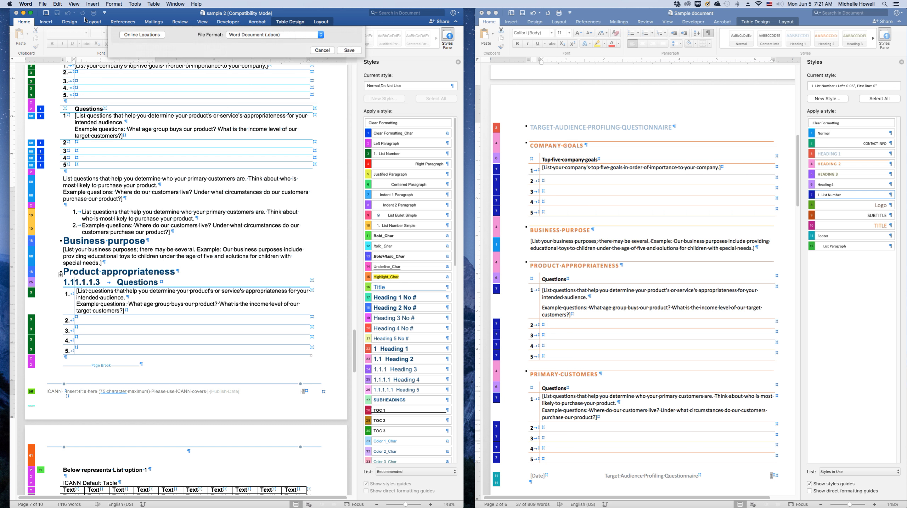
Convert sample 2 to the newest Word file format
click(42, 4)
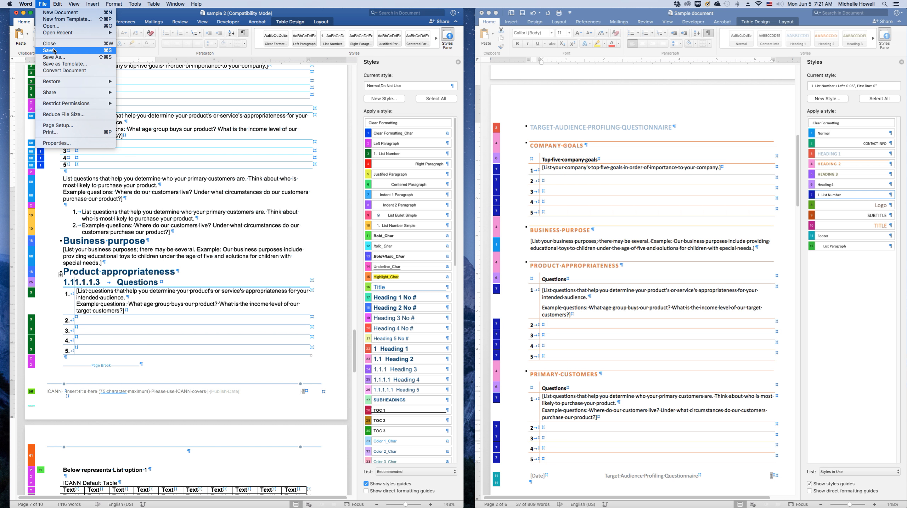
click(54, 71)
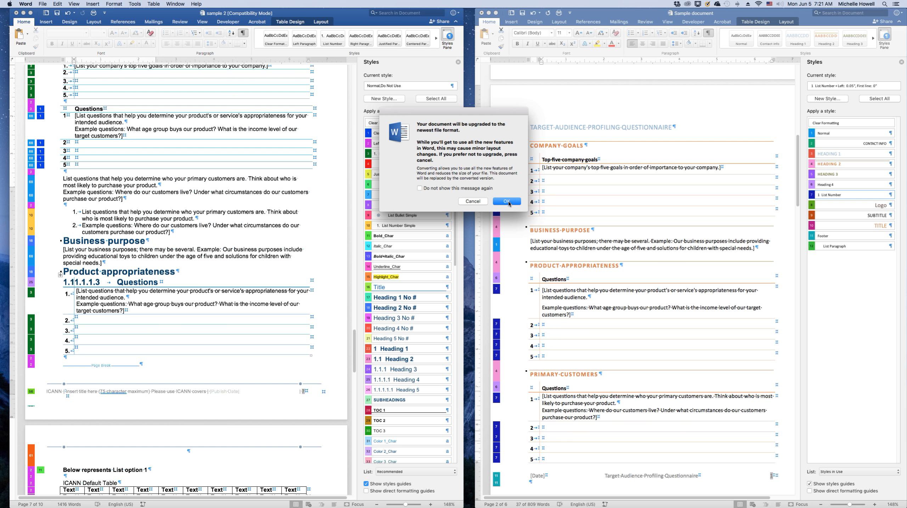
click(479, 202)
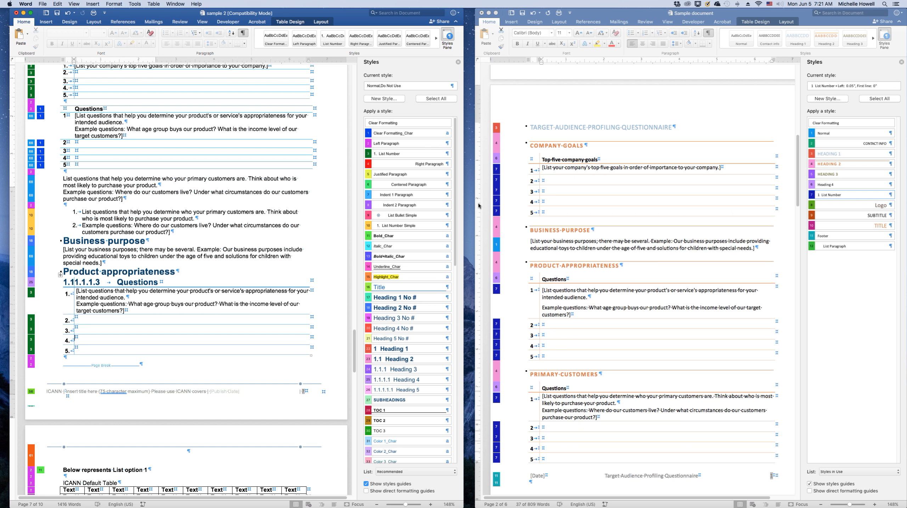
Check the styles applied to the pasted question list and the Product appropriateness list
click(177, 210)
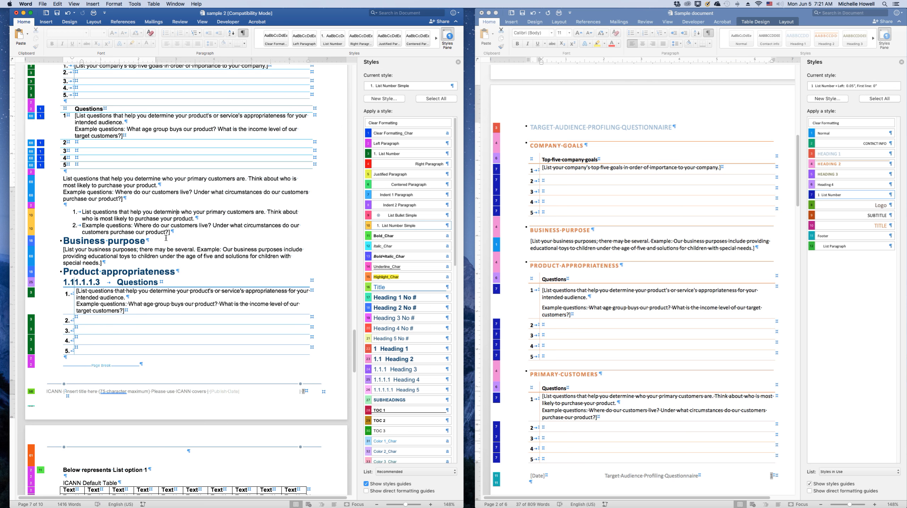
click(125, 310)
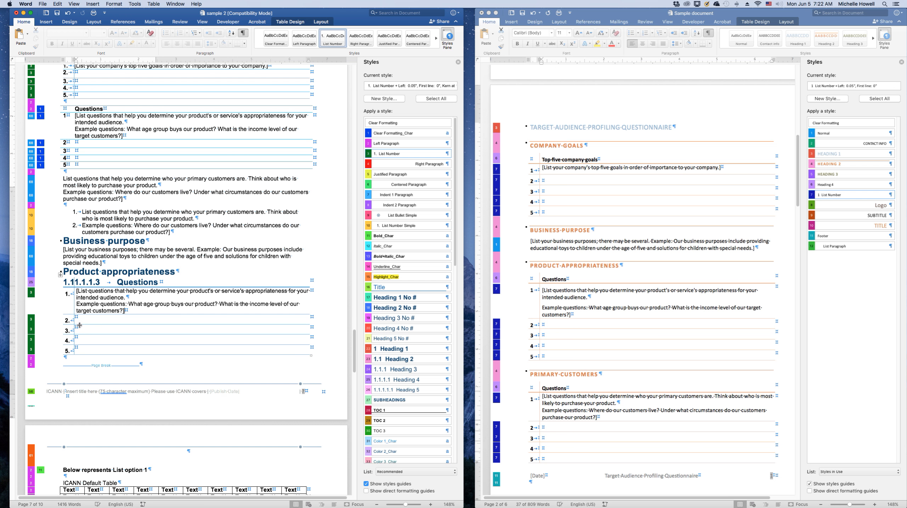
click(80, 328)
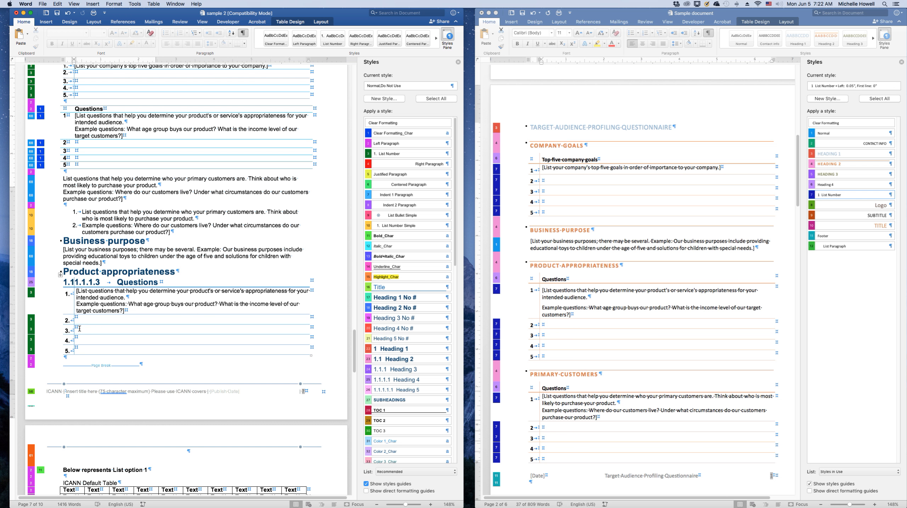